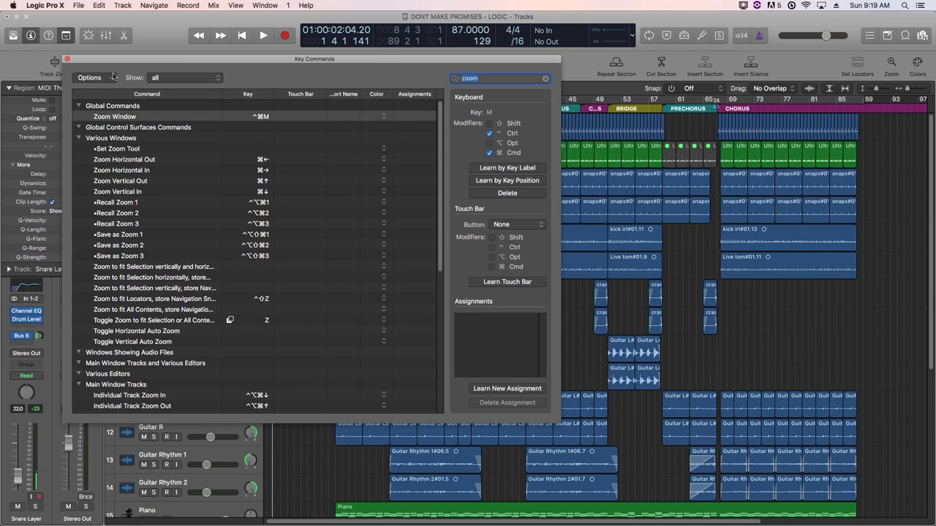
# Close the key commands editor, then zoom the arrangement in and out horizontally and vertically.
pyautogui.click(67, 60)
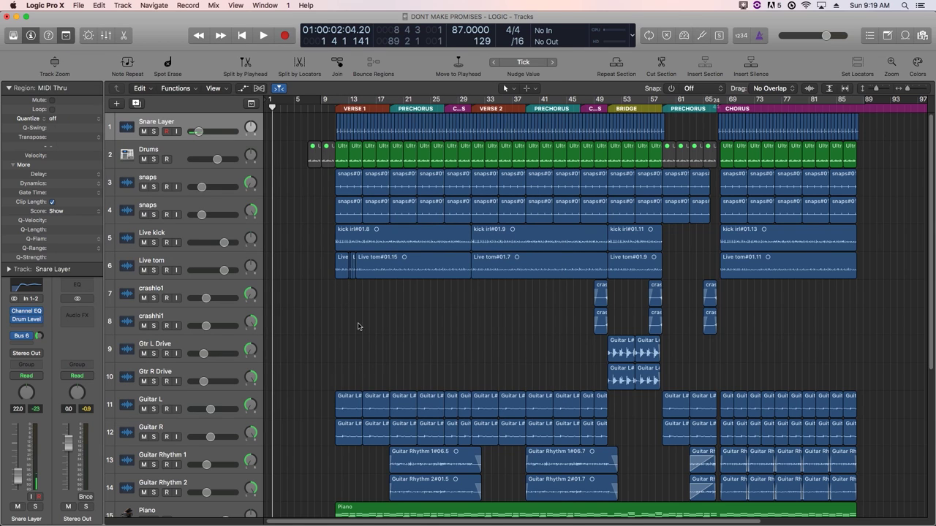
pyautogui.press('super+Right')
pyautogui.press('super+Right')
pyautogui.press('super+Right')
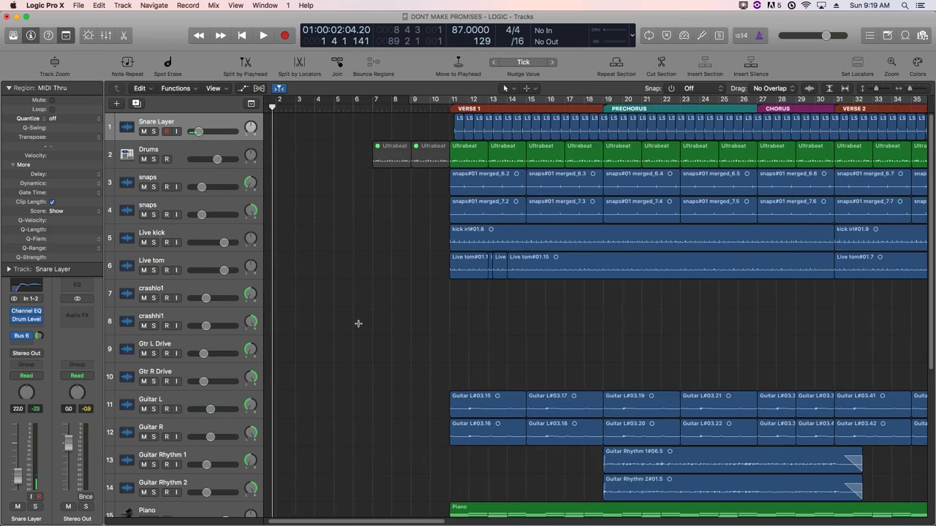
pyautogui.press('super+Left')
pyautogui.press('super+Left')
pyautogui.press('super+Left')
pyautogui.press('super+Left')
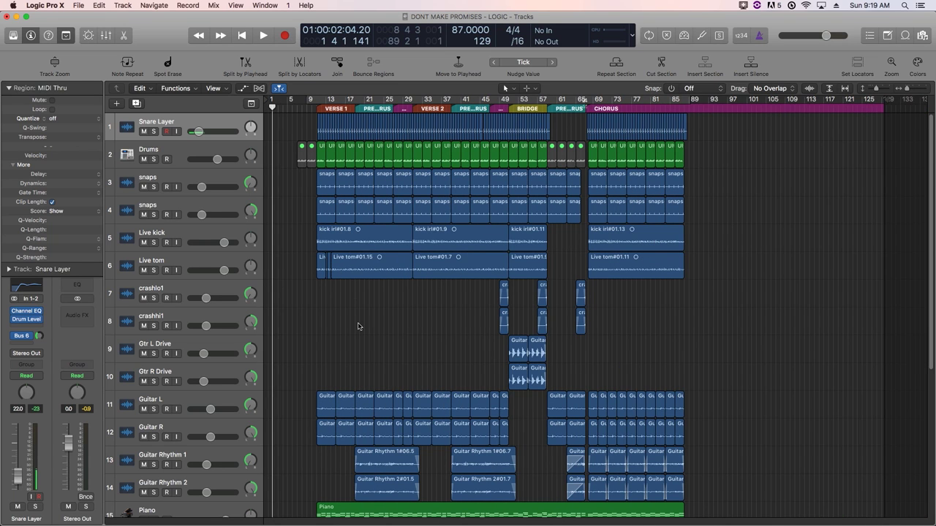
pyautogui.press('super+Up')
pyautogui.press('super+Up')
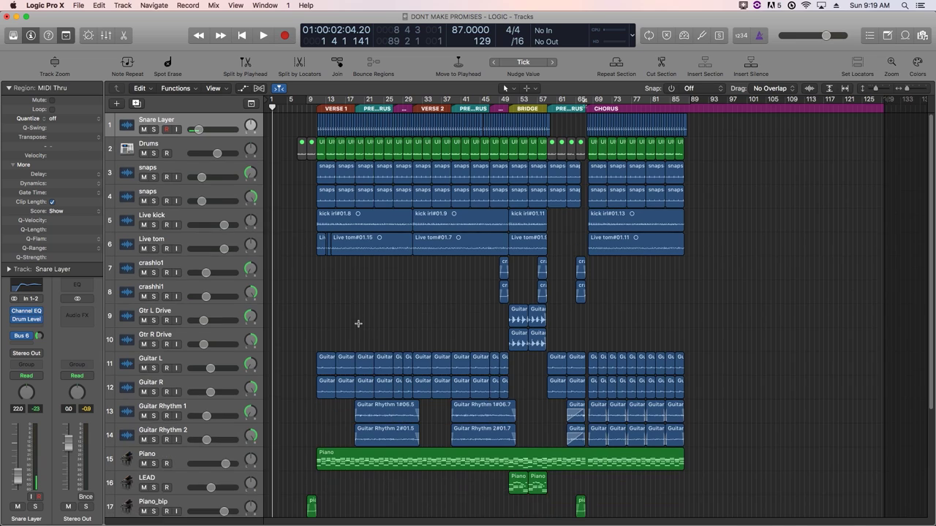
pyautogui.press('super+Down')
pyautogui.press('super+Down')
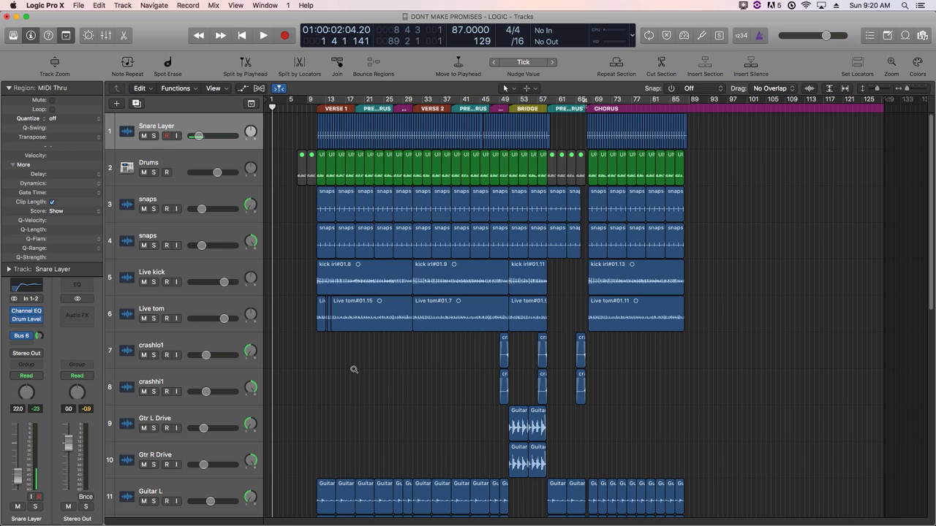
# Reopen Key Commands from the Logic Pro X menu and clear the search to list all commands.
pyautogui.hotkey('alt', 'k')
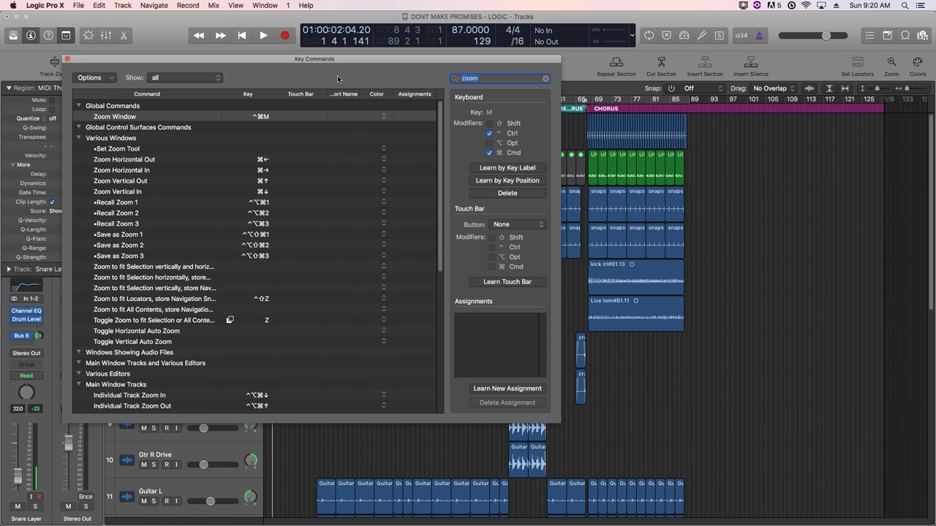
pyautogui.moveTo(345, 63); pyautogui.dragTo(512, 94)
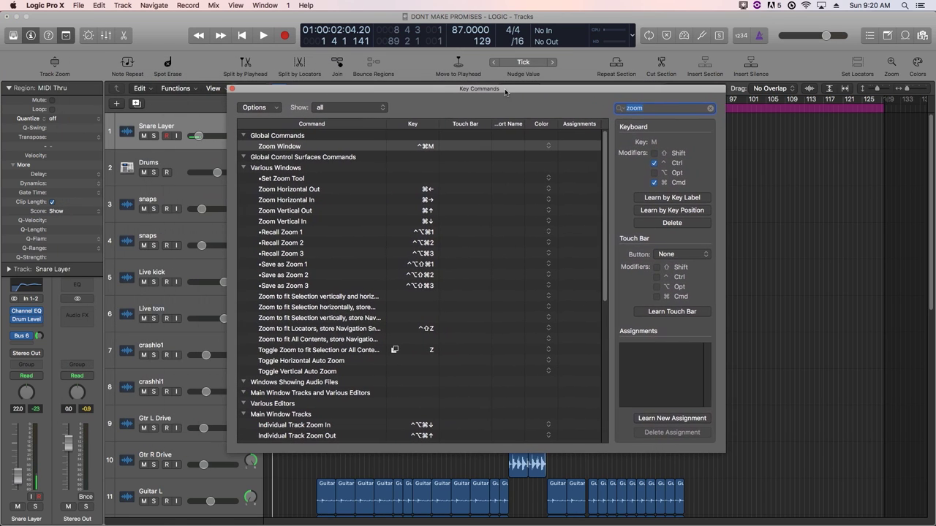
pyautogui.click(232, 89)
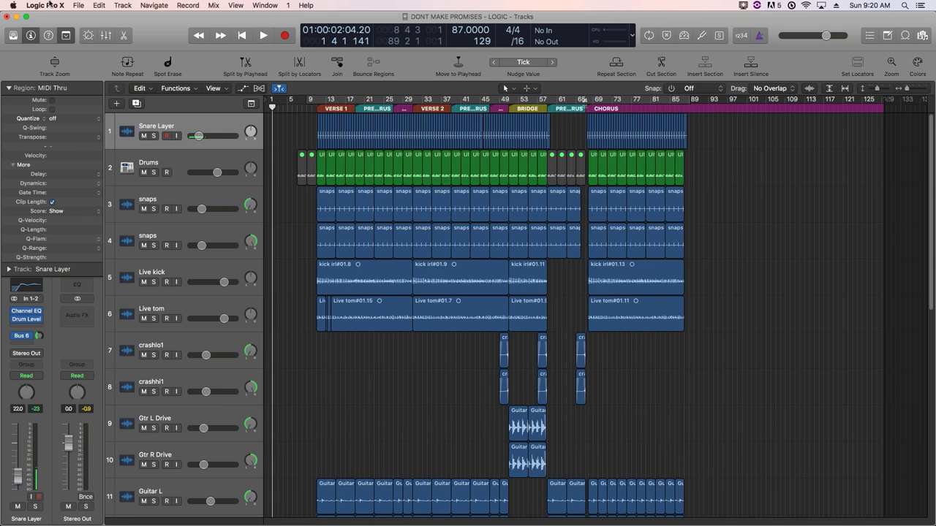
pyautogui.click(46, 6)
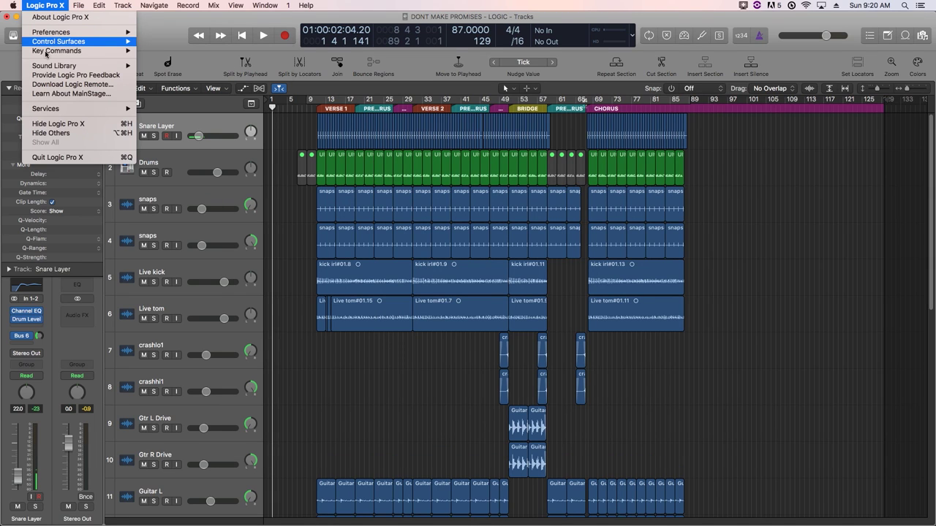
pyautogui.moveTo(47, 52)
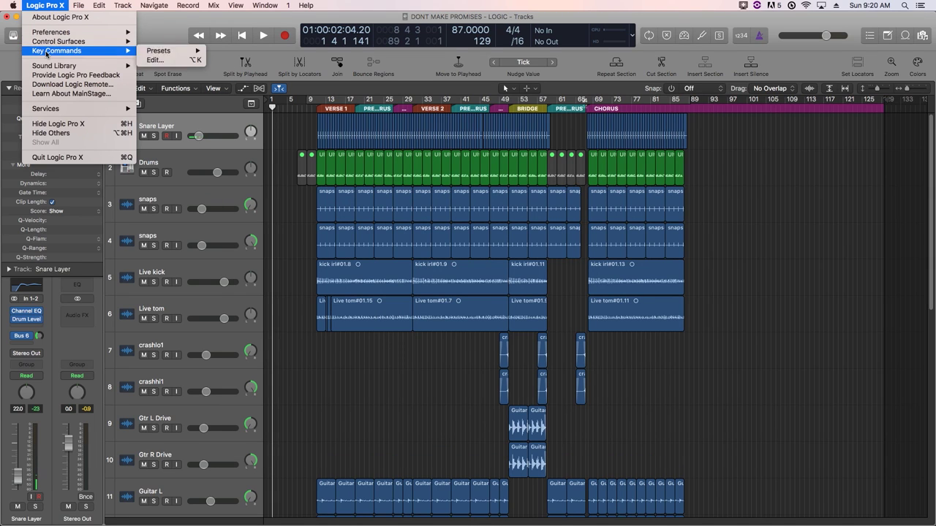
pyautogui.click(156, 60)
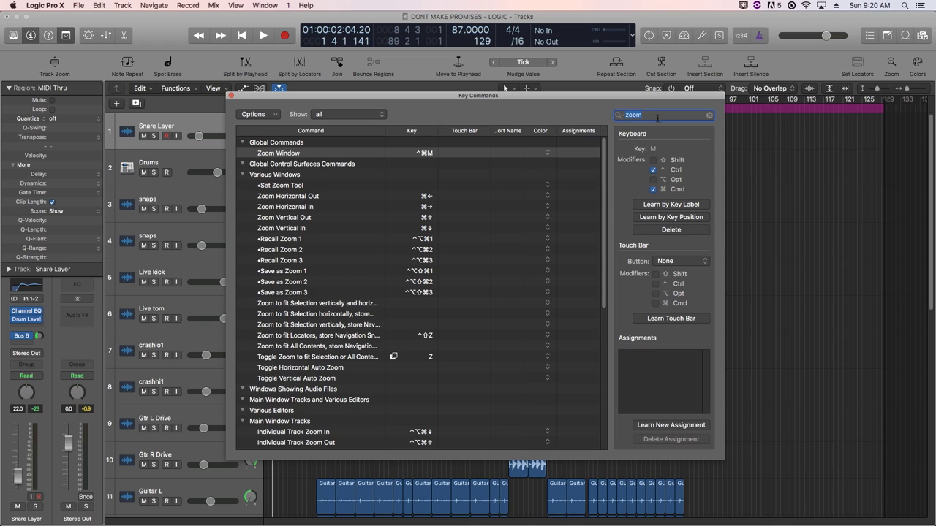
pyautogui.press('Escape')
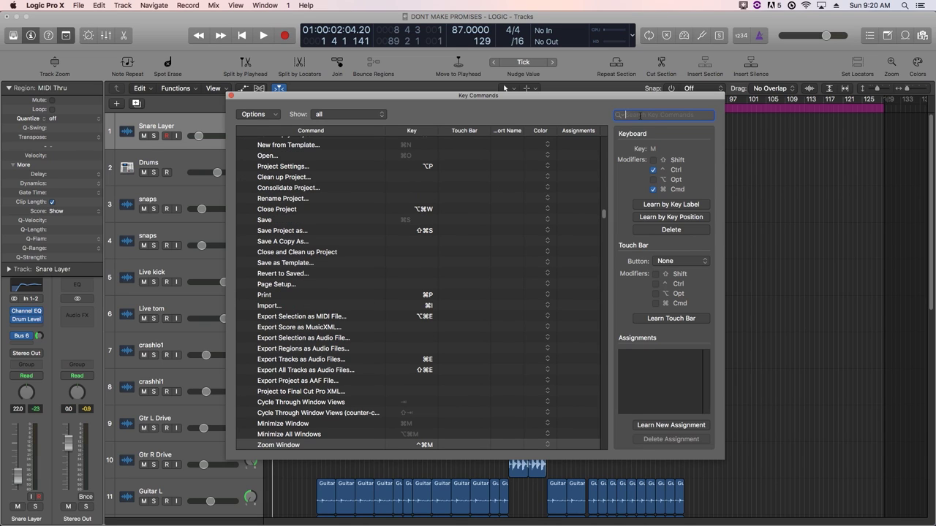
# Filter the key commands list by 'zoom', then close the editor.
pyautogui.write('z')
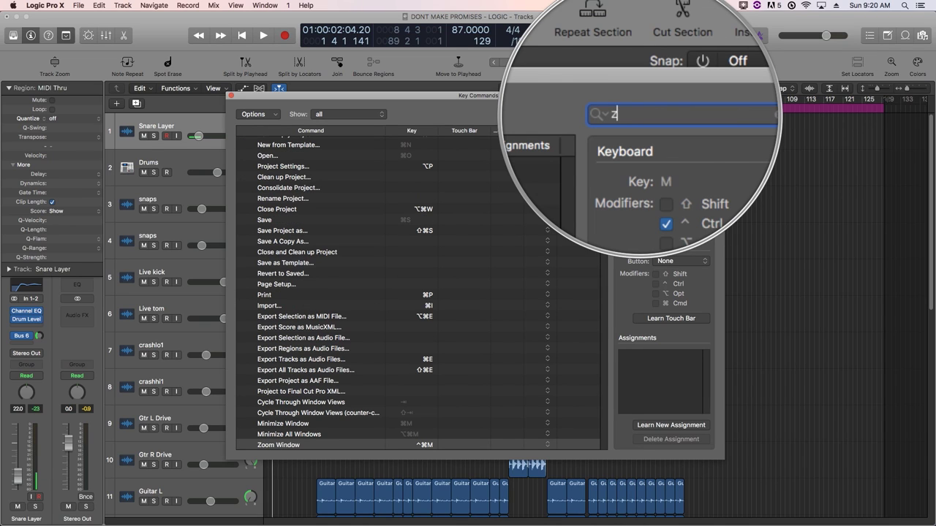
pyautogui.write('oom')
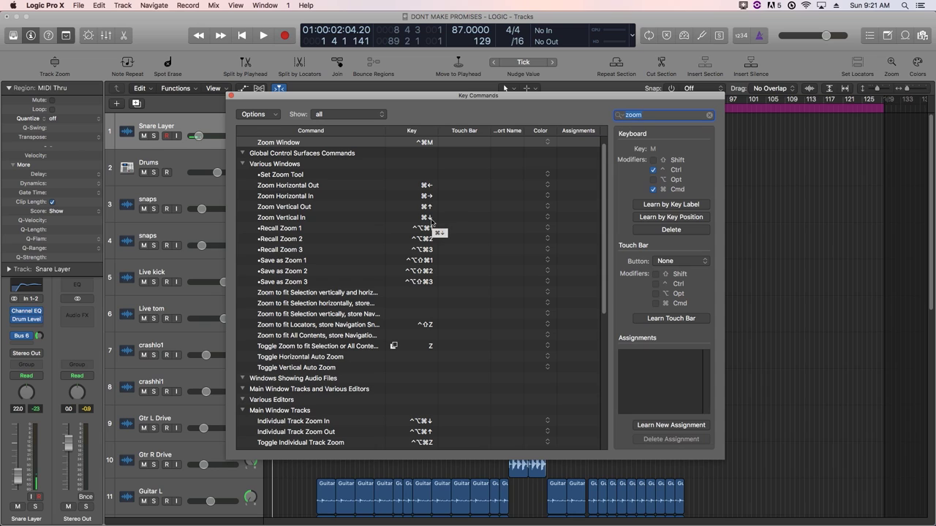
pyautogui.click(231, 96)
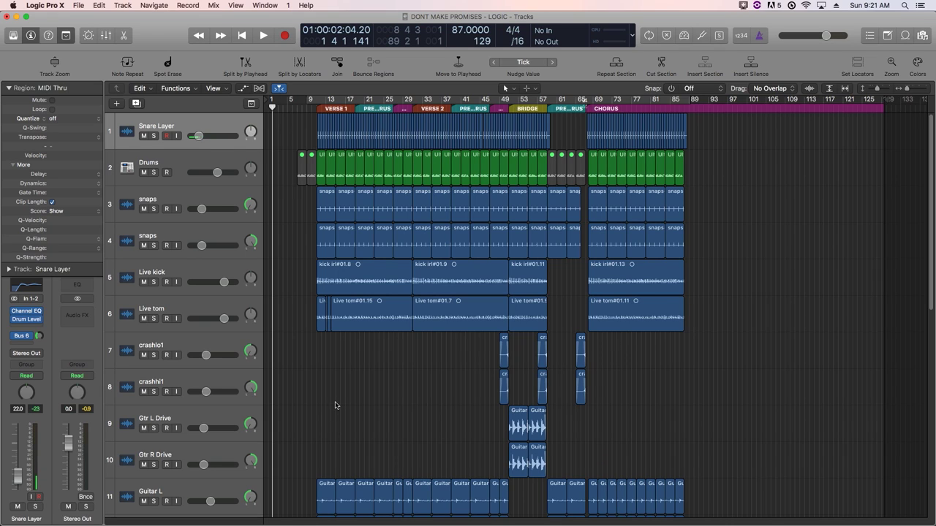
pyautogui.press('t')
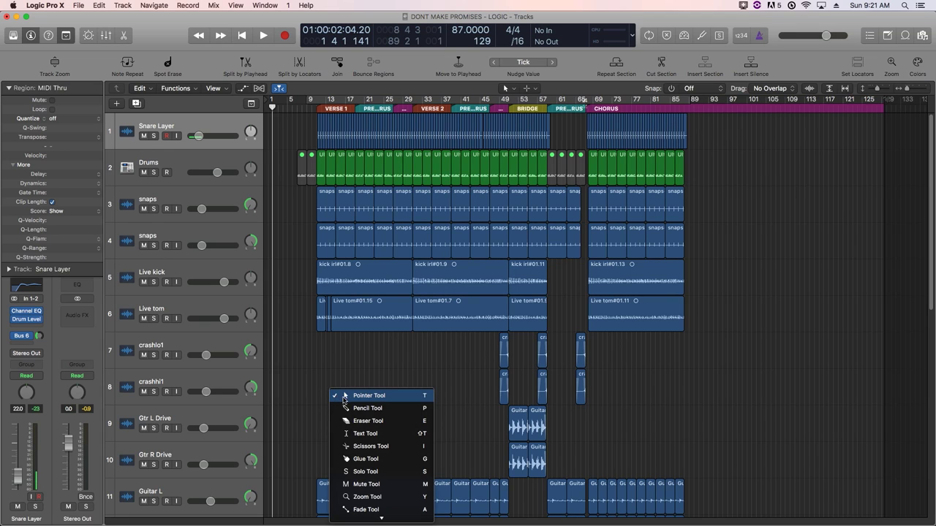
pyautogui.press('Escape')
pyautogui.press('t')
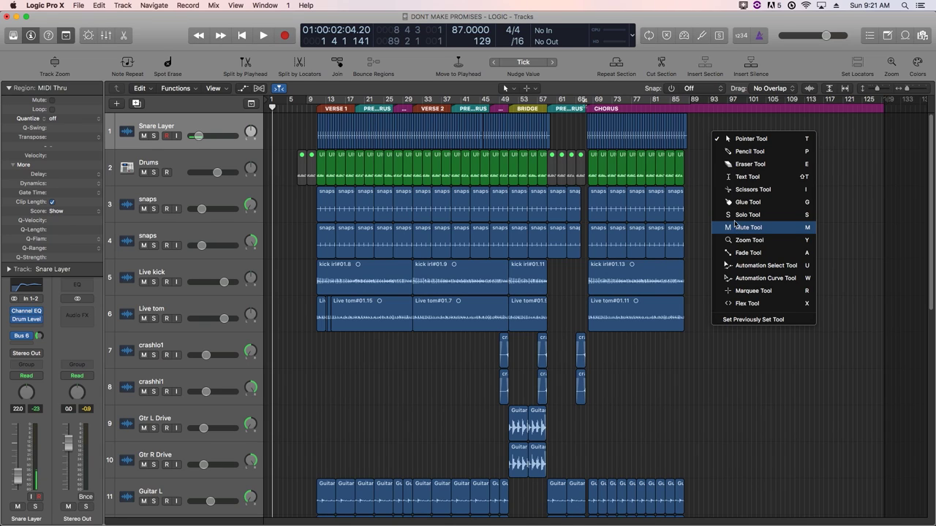
pyautogui.click(746, 139)
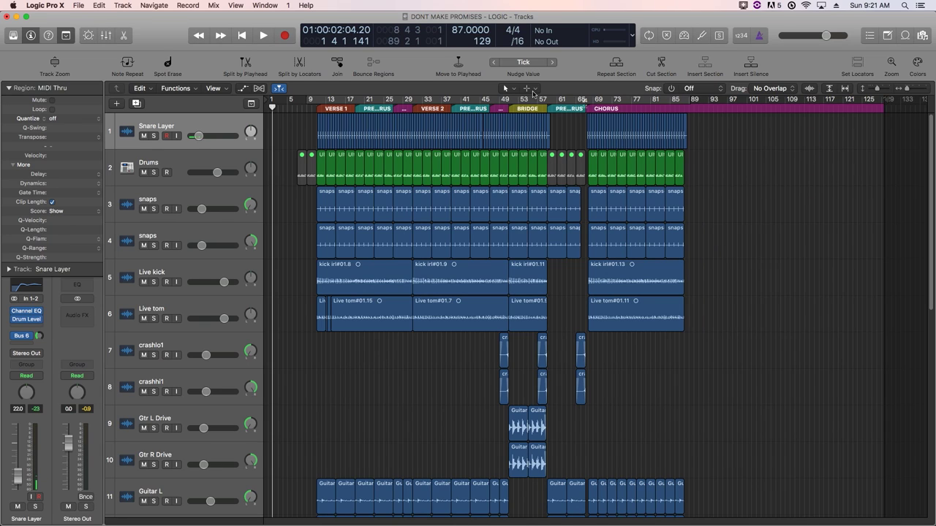
pyautogui.click(531, 92)
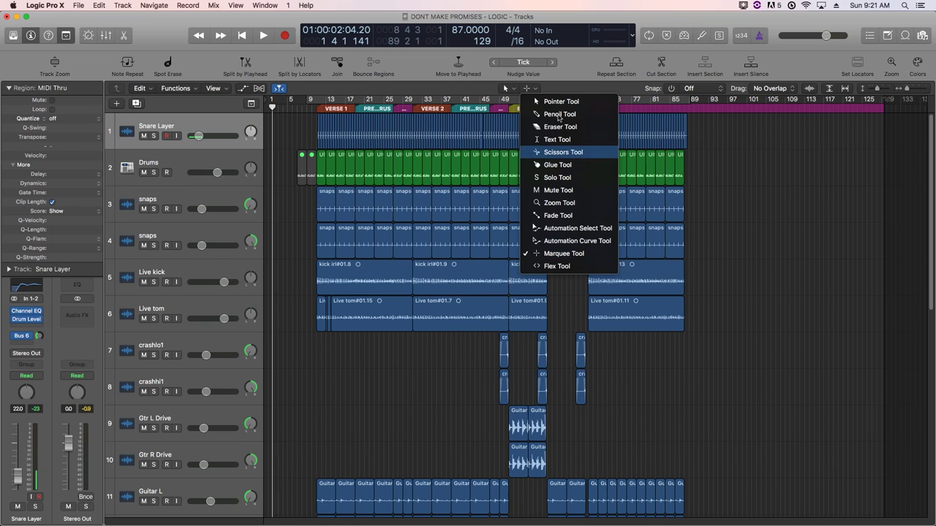
pyautogui.click(560, 84)
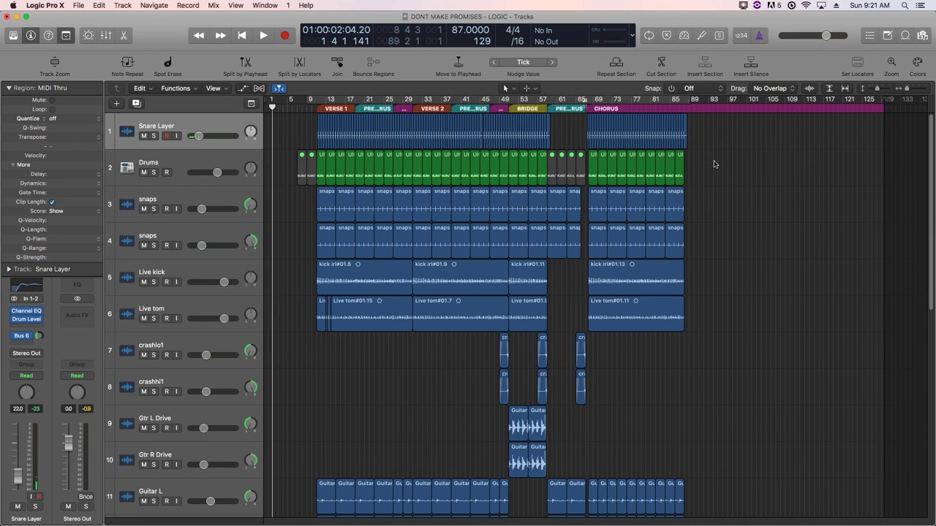
pyautogui.click(530, 89)
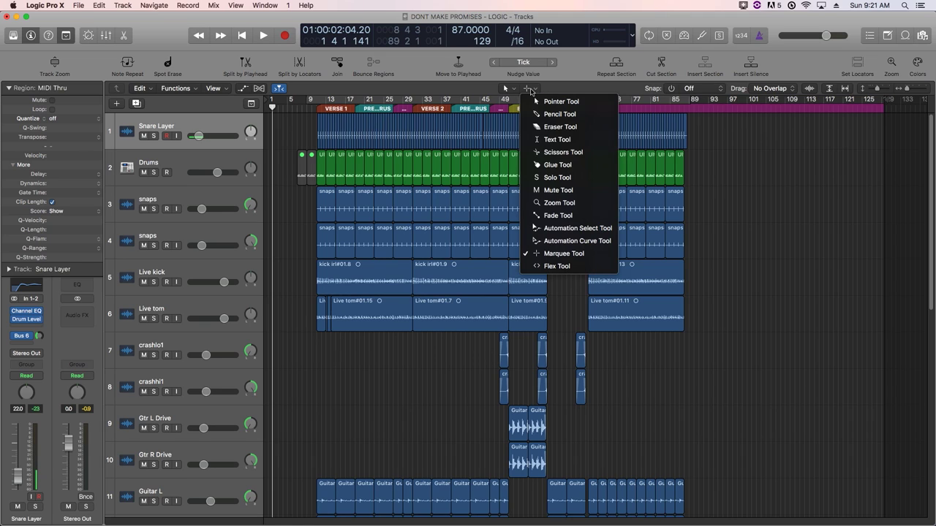
pyautogui.click(750, 218)
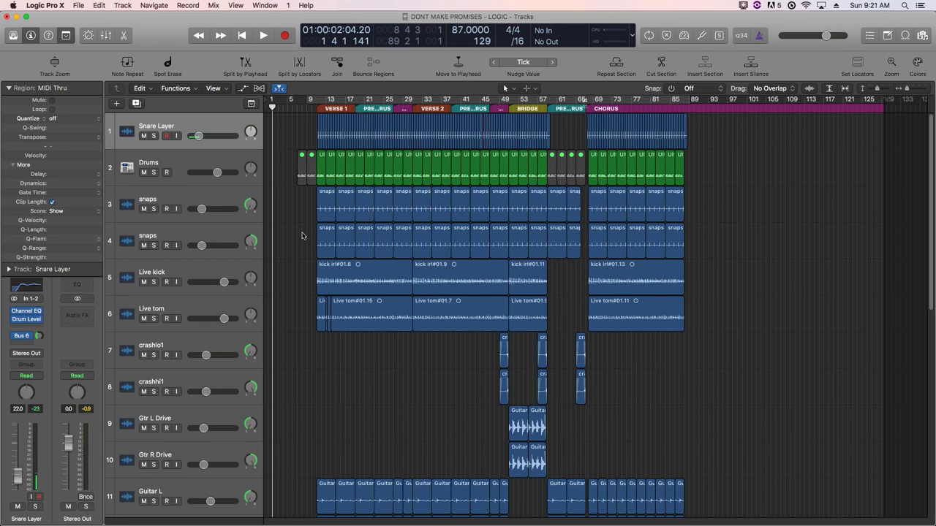
pyautogui.press('t')
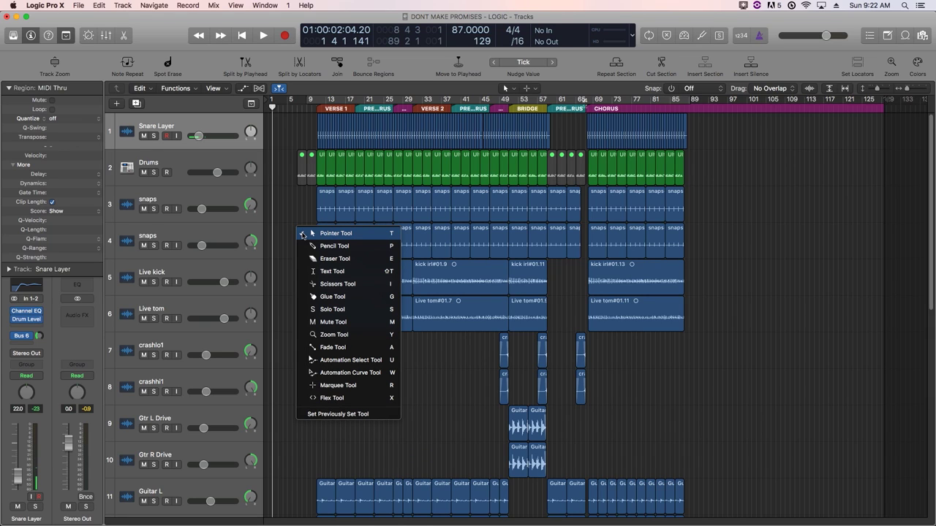
pyautogui.click(303, 235)
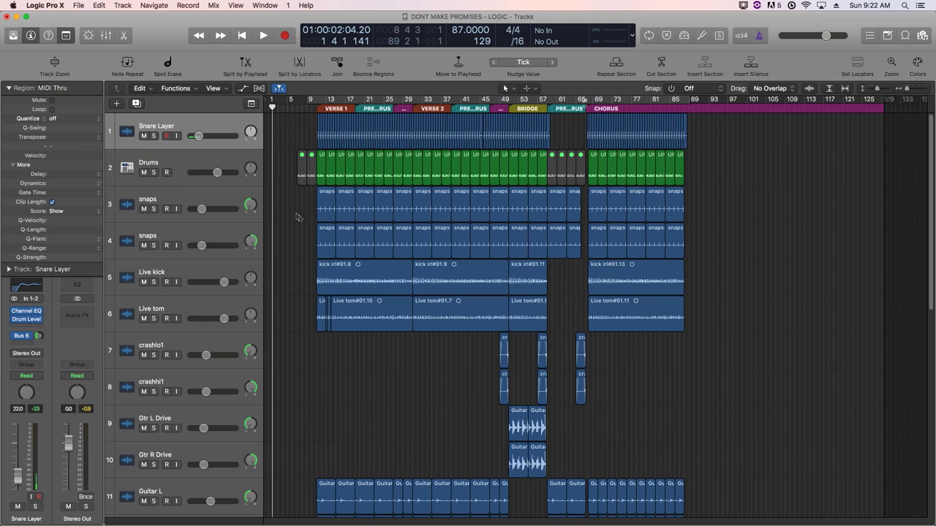
pyautogui.press('g')
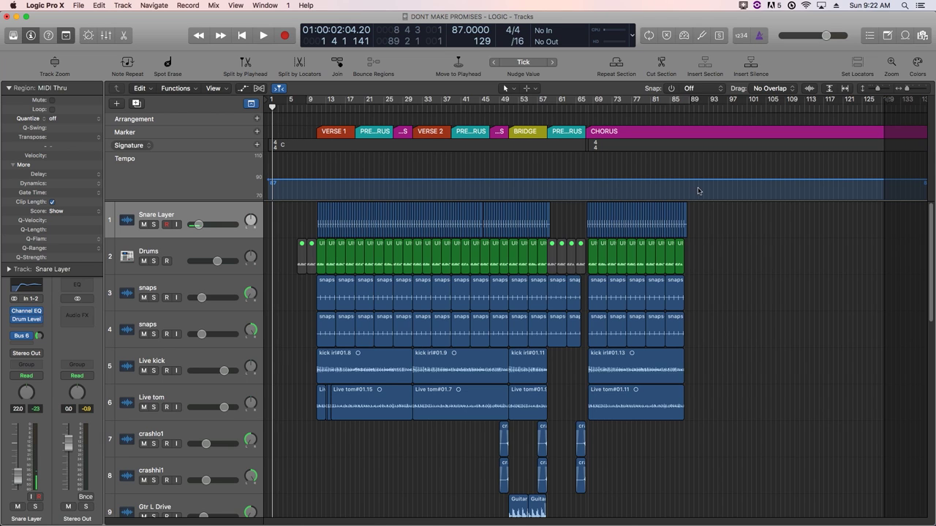
pyautogui.press('g')
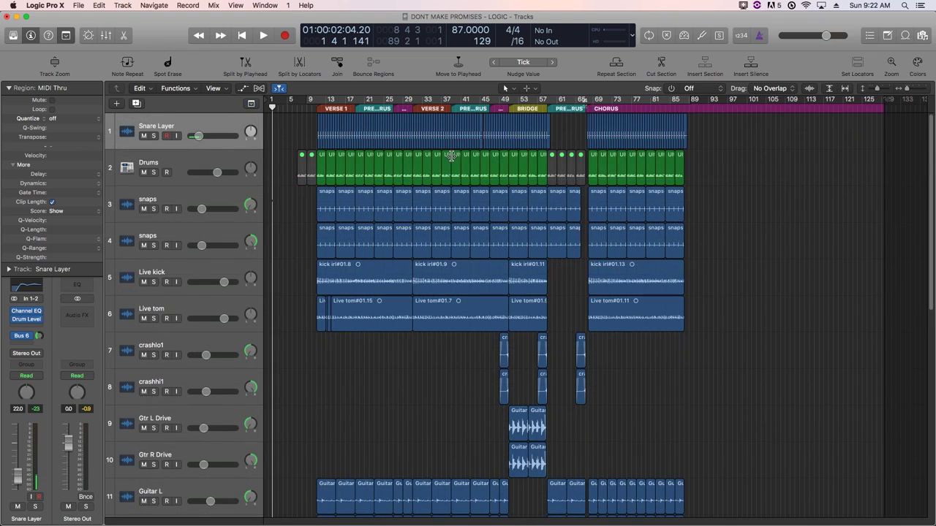
pyautogui.press('g')
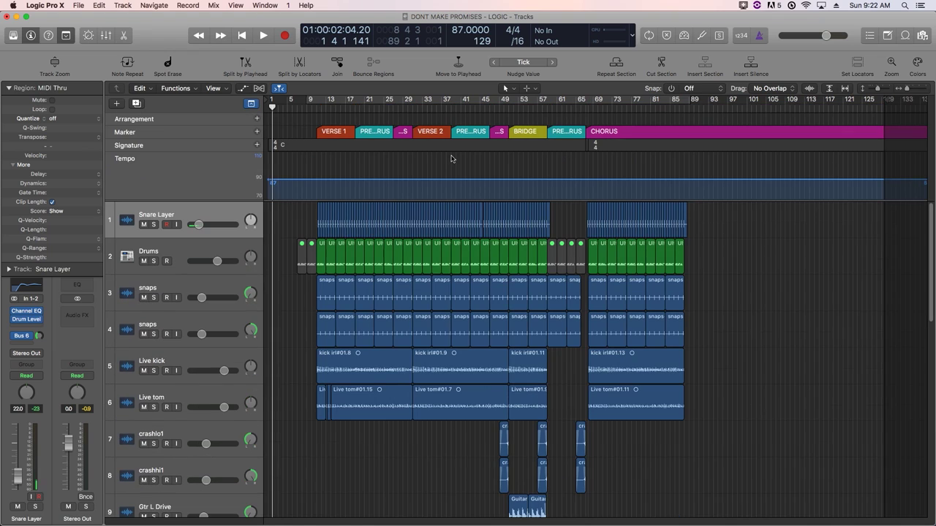
pyautogui.click(251, 104)
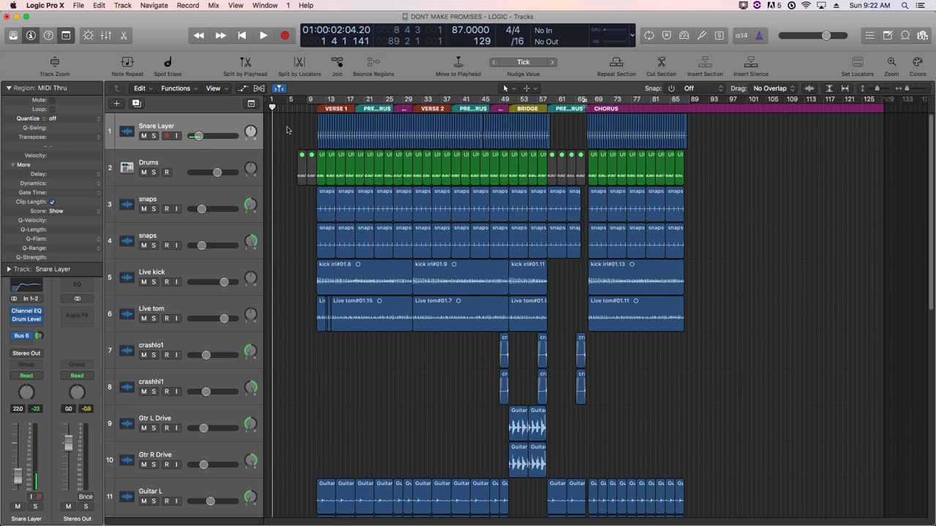
# Show and hide the project browser using F and the Browser button.
pyautogui.press('f')
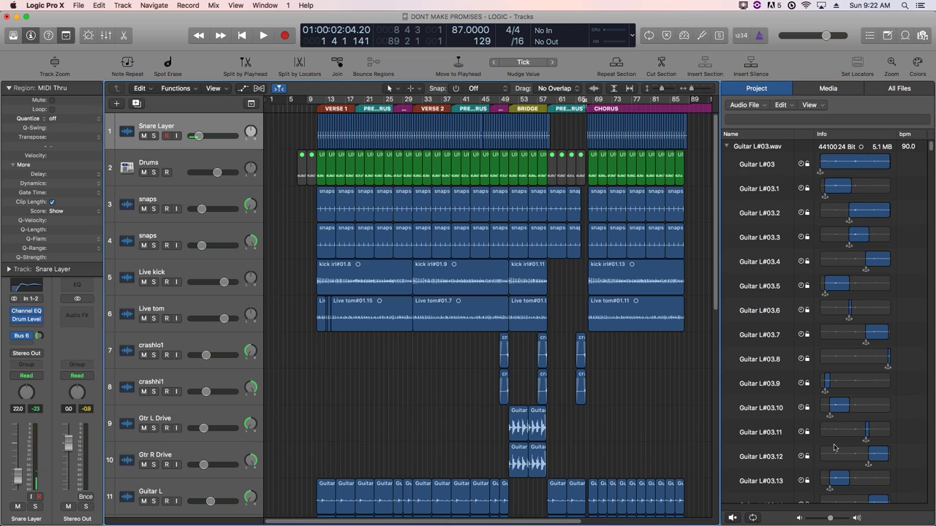
pyautogui.press('f')
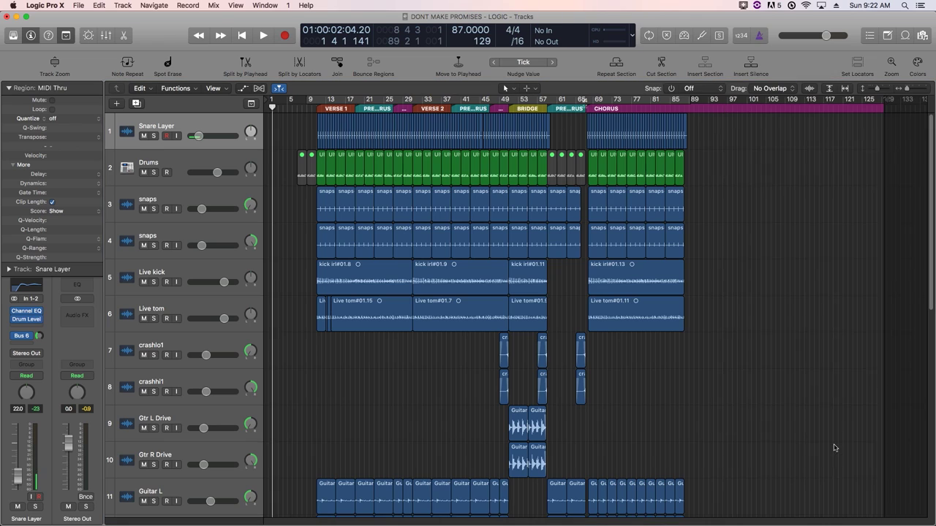
pyautogui.click(924, 40)
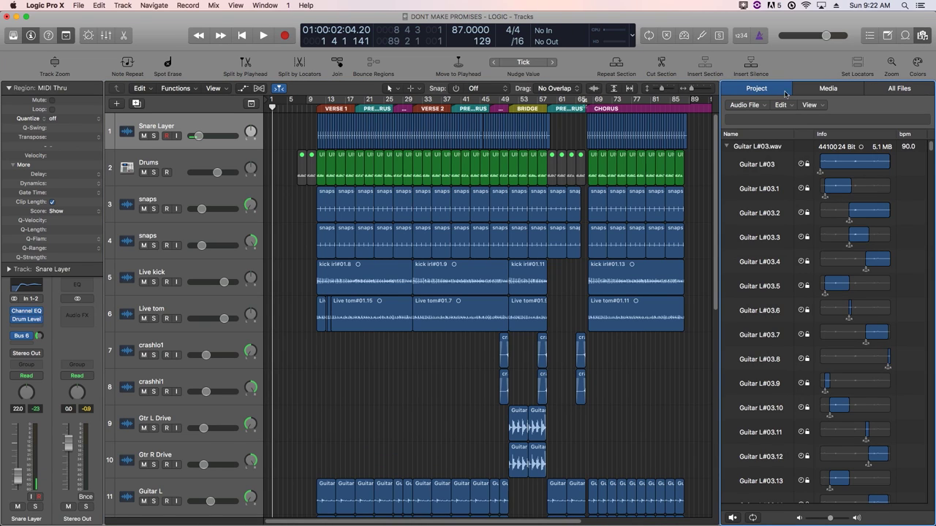
pyautogui.click(781, 92)
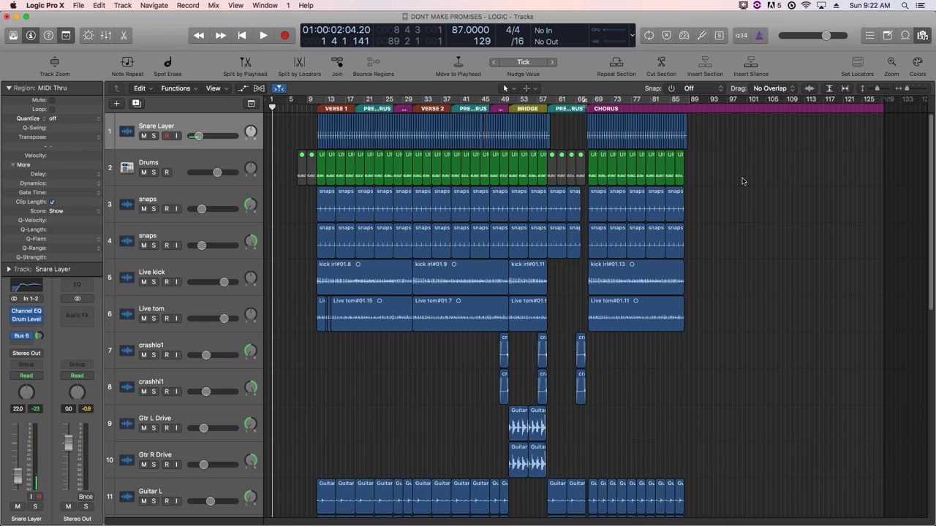
# Return the playhead to the project start at bar 1 1 1 1.
pyautogui.press('Return')
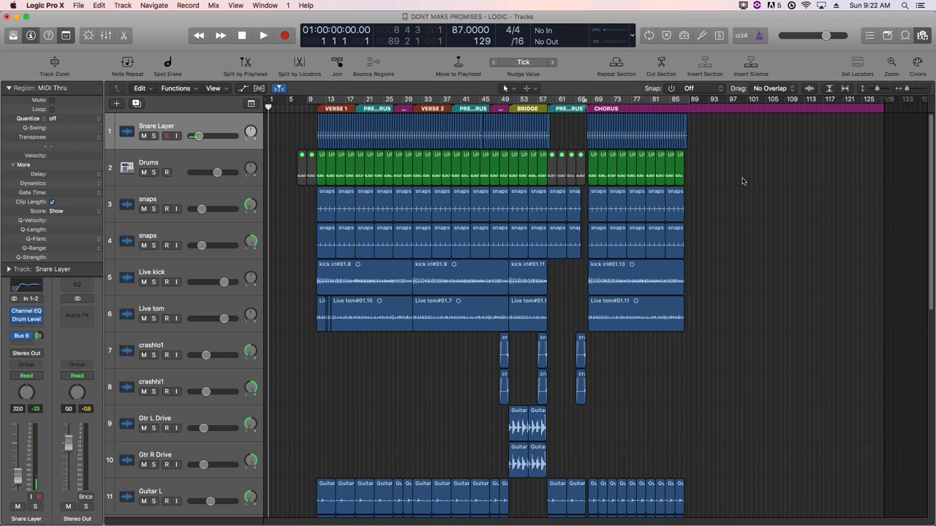
pyautogui.click(53, 5)
pyautogui.click(318, 244)
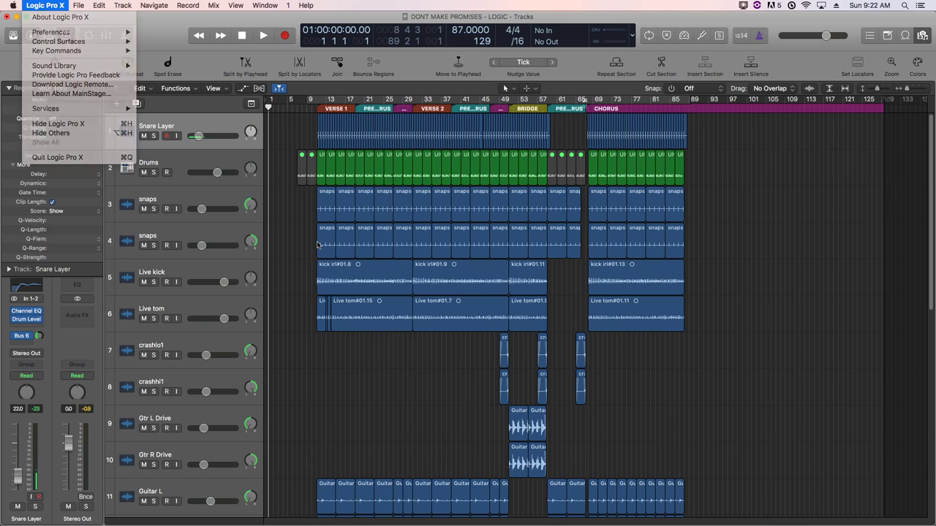
# Assign R to Zoom Horizontal Out by key position, replacing Record's use of it.
pyautogui.hotkey('alt', 'k')
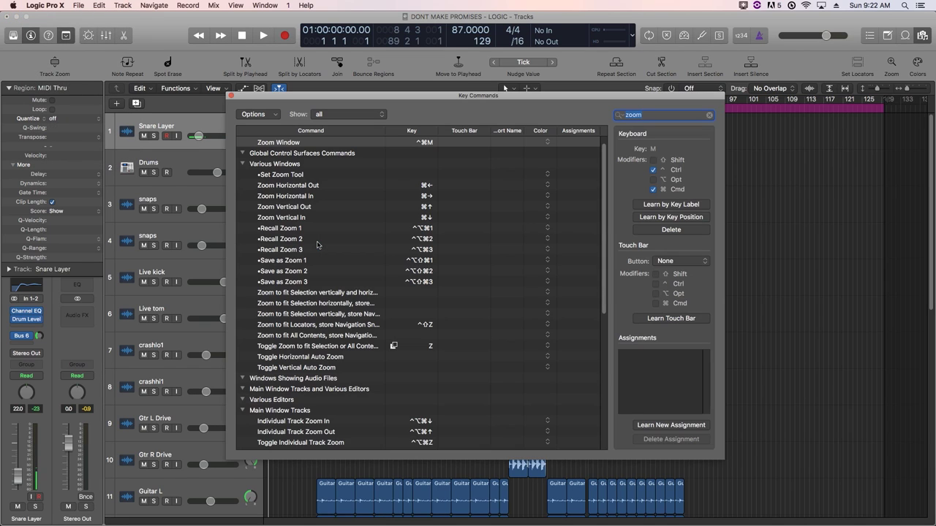
pyautogui.doubleClick(639, 115)
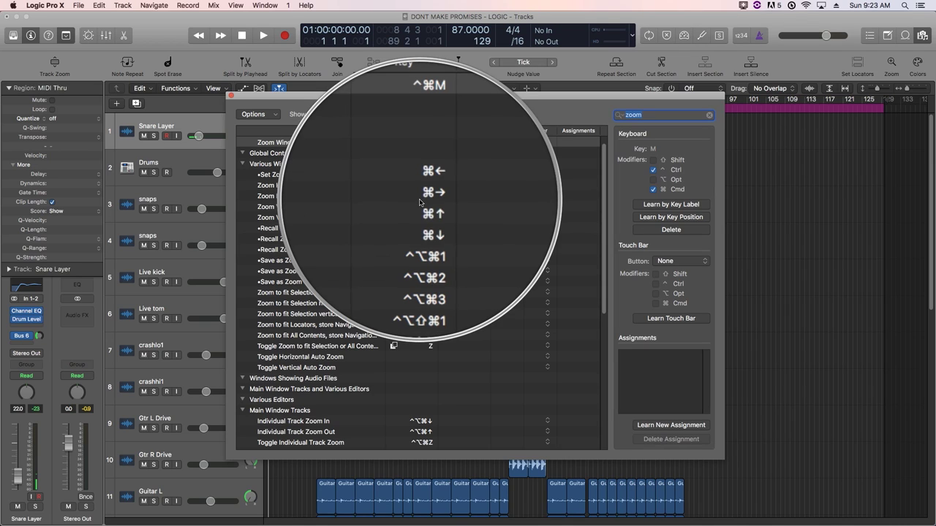
pyautogui.moveTo(420, 200); pyautogui.dragTo(421, 201)
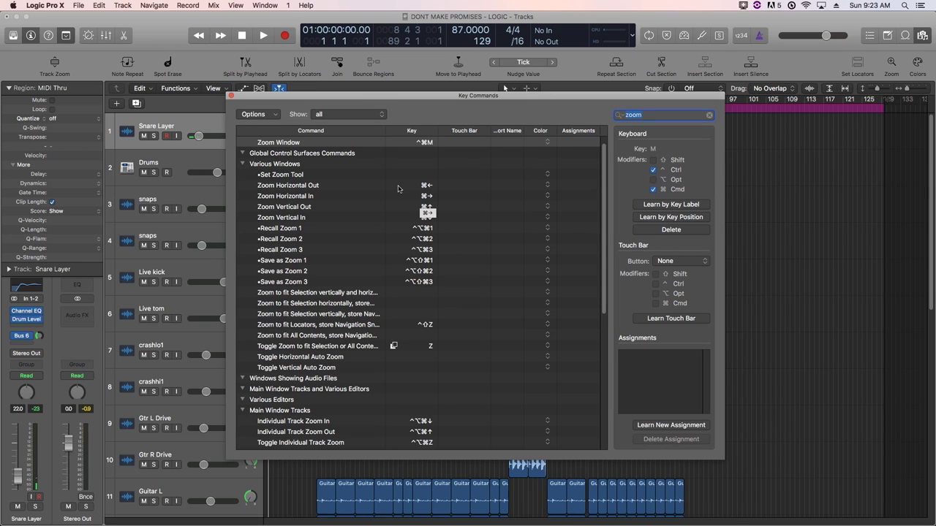
pyautogui.click(398, 188)
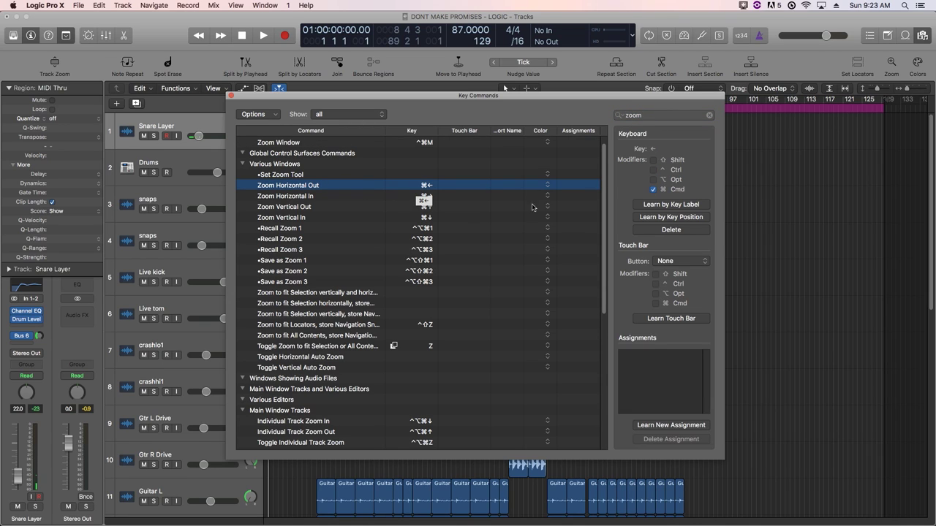
pyautogui.click(672, 219)
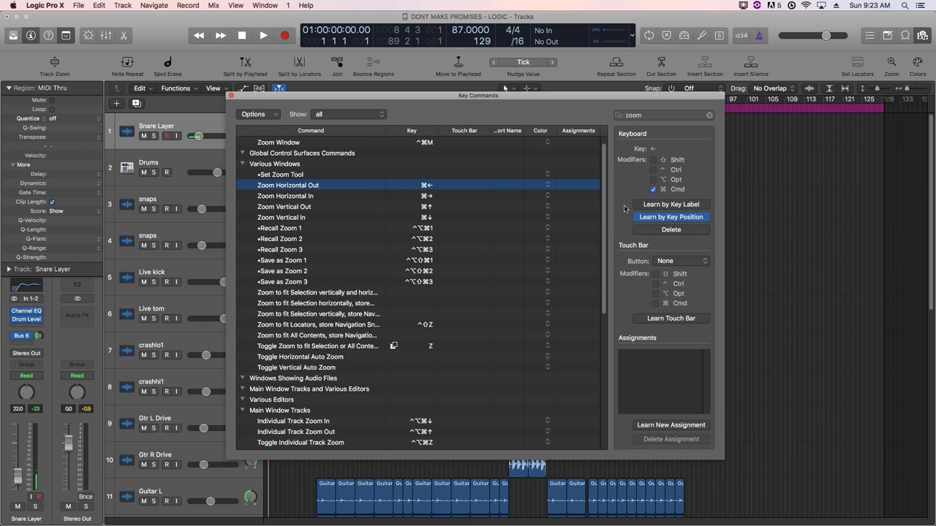
pyautogui.press('super+r')
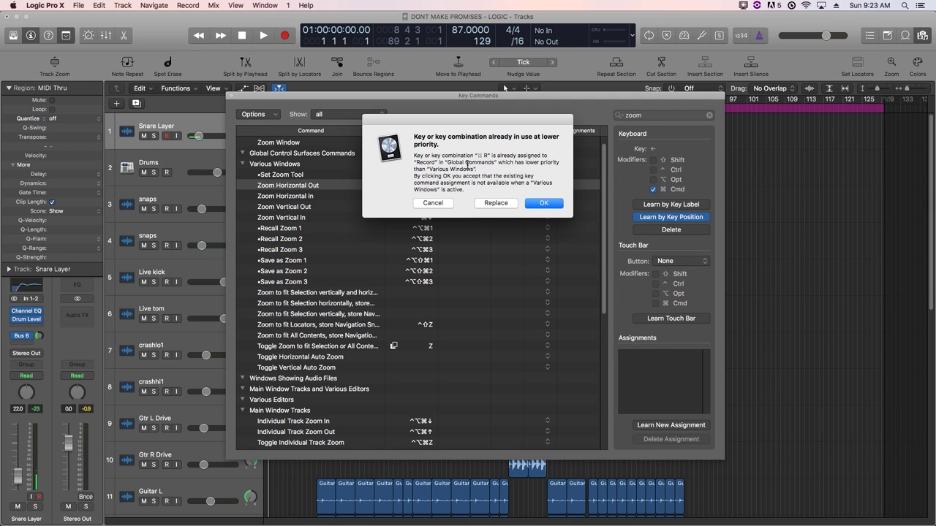
pyautogui.click(494, 204)
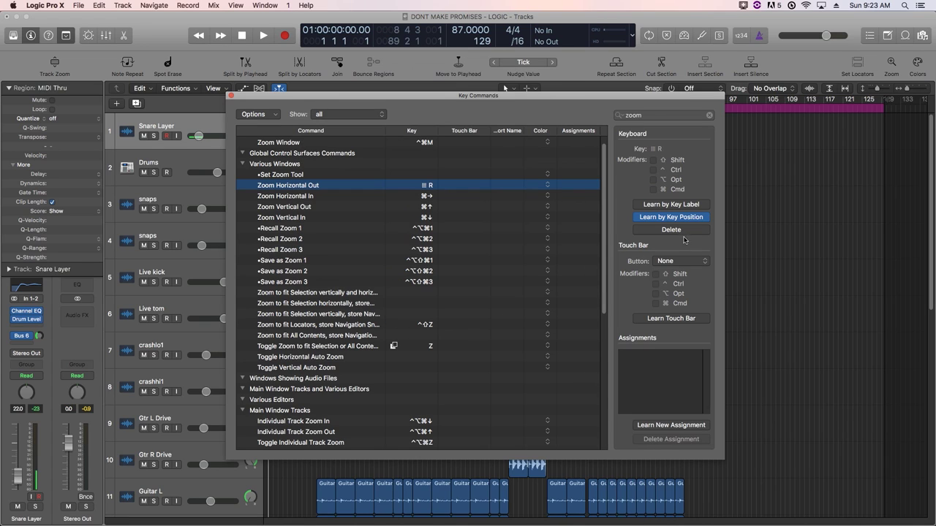
pyautogui.click(412, 198)
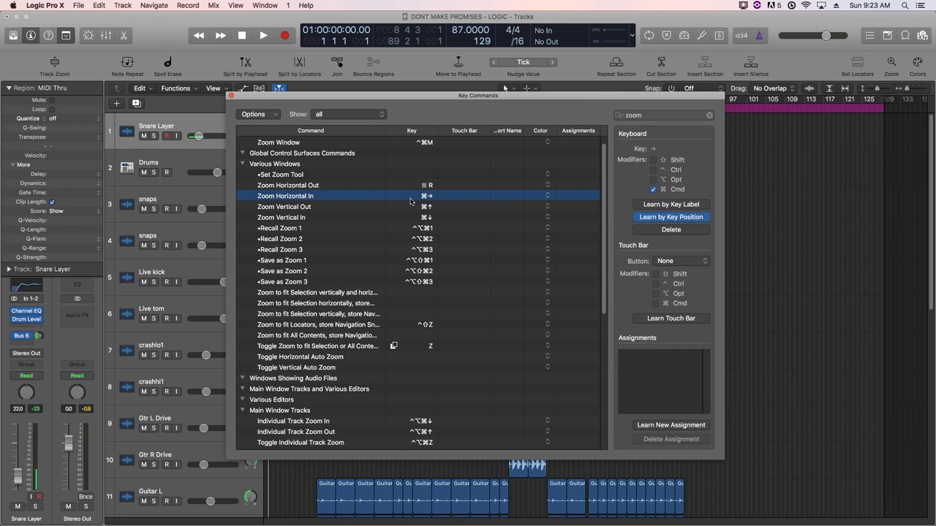
# Assign T to Zoom Horizontal In and F to Zoom Vertical Out, replacing existing assignments.
pyautogui.press('super+t')
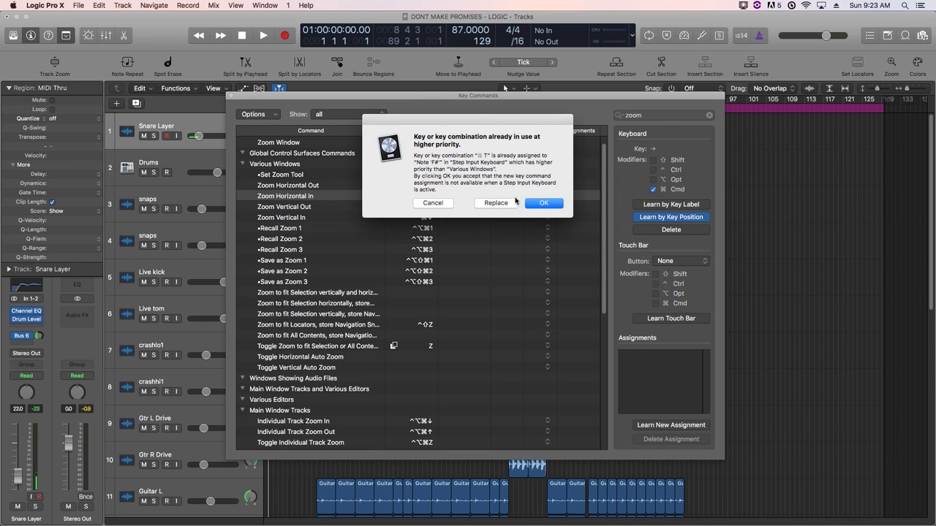
pyautogui.press('Return')
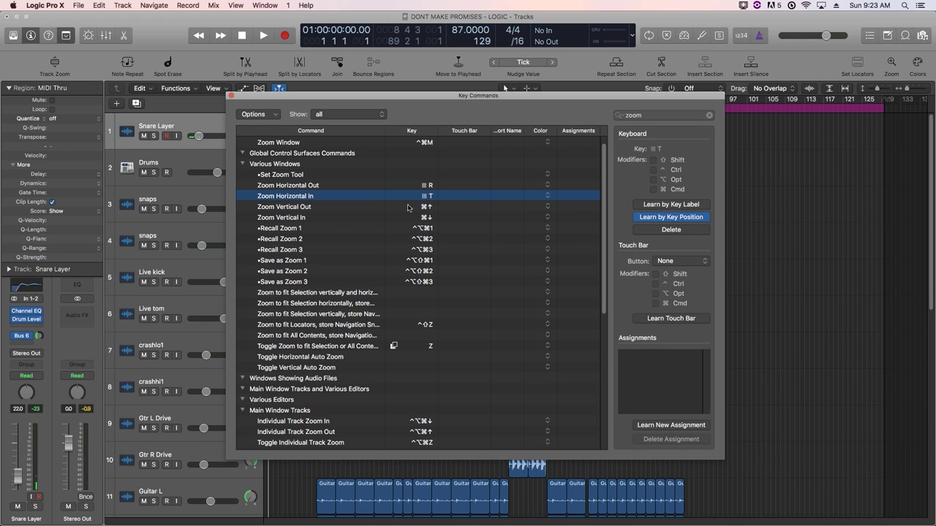
pyautogui.click(414, 208)
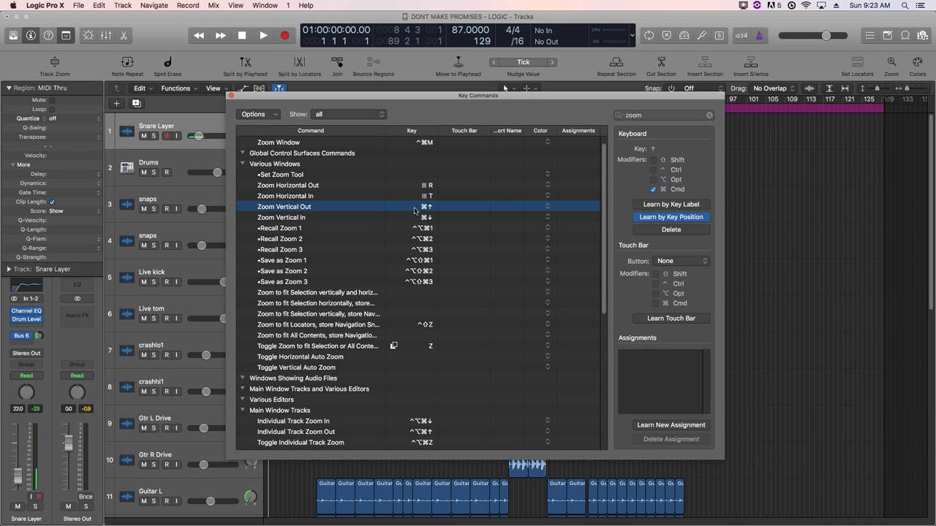
pyautogui.press('f')
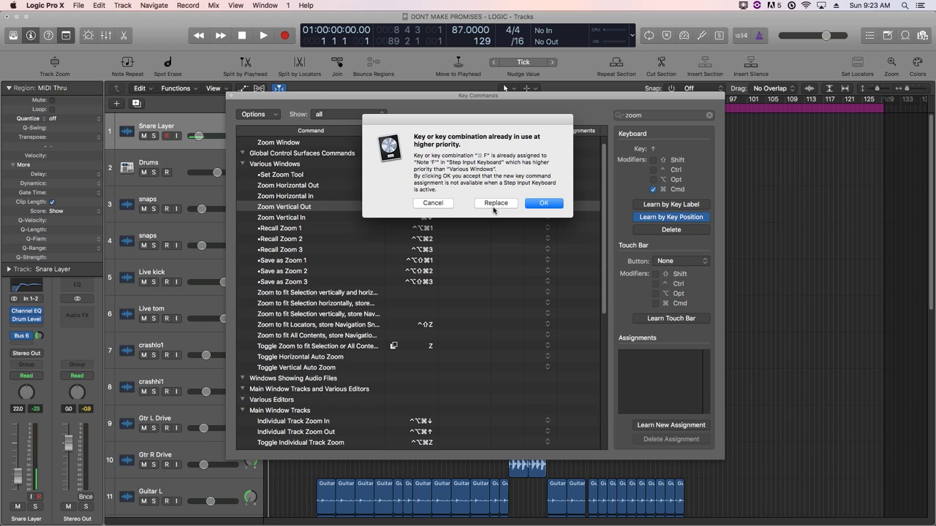
pyautogui.click(495, 206)
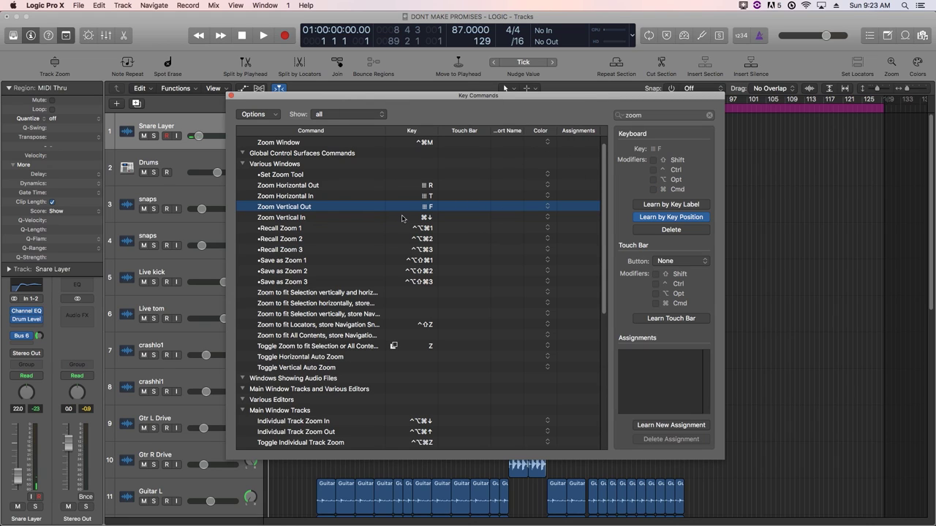
# Assign G to Zoom Vertical In, taking it from Show/Hide Global Tracks and Step Input.
pyautogui.click(402, 219)
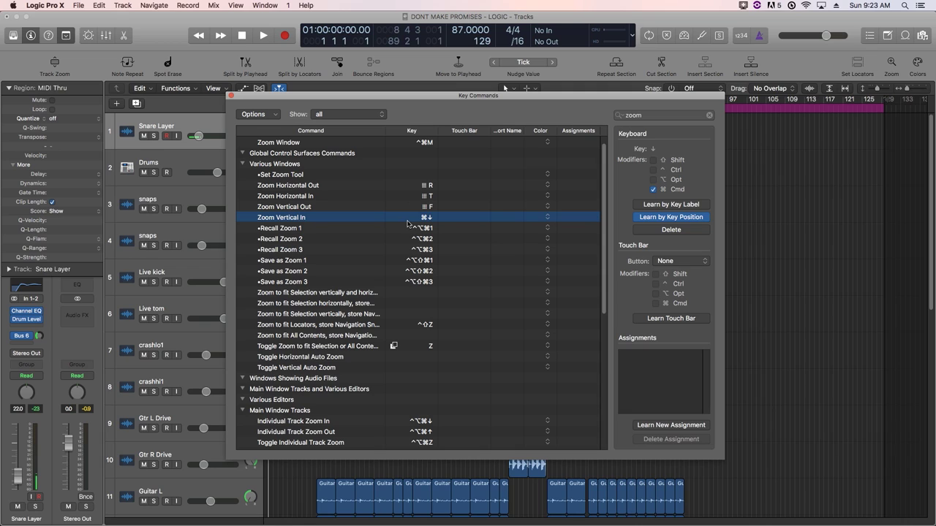
pyautogui.press('g')
pyautogui.click(545, 187)
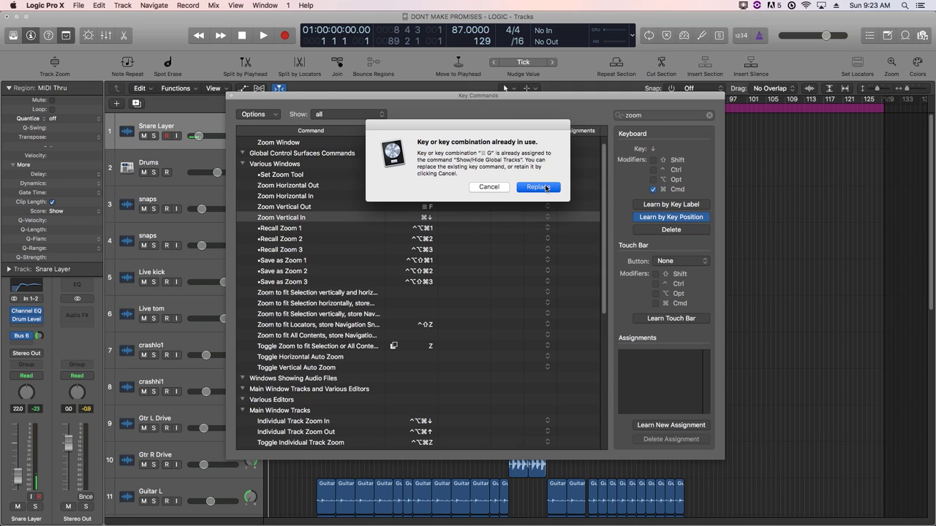
pyautogui.click(491, 204)
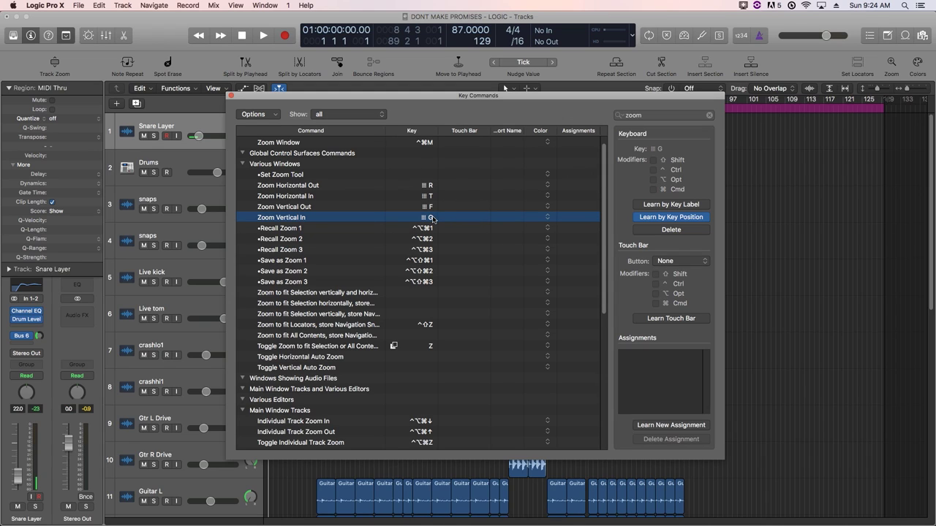
# Search 'record' and give the Record command the Cmd+keypad Enter shortcut.
pyautogui.doubleClick(649, 115)
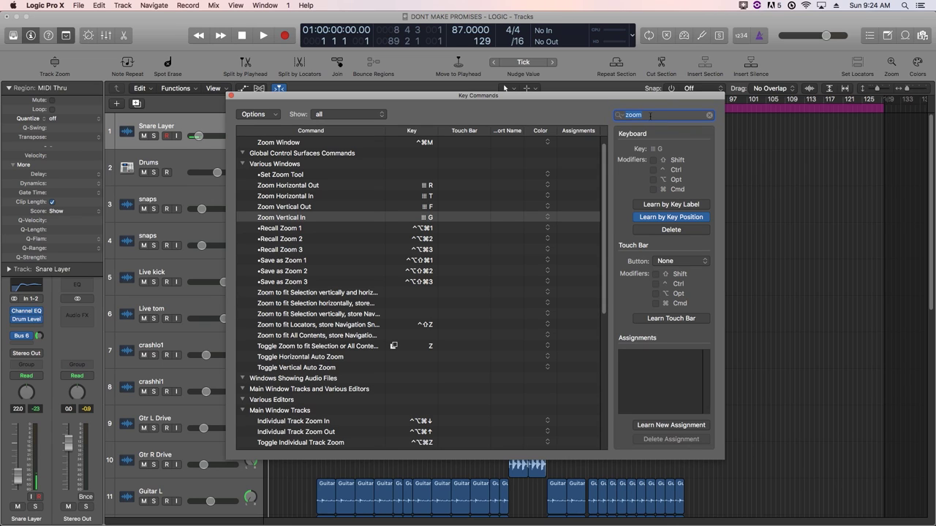
pyautogui.write('record')
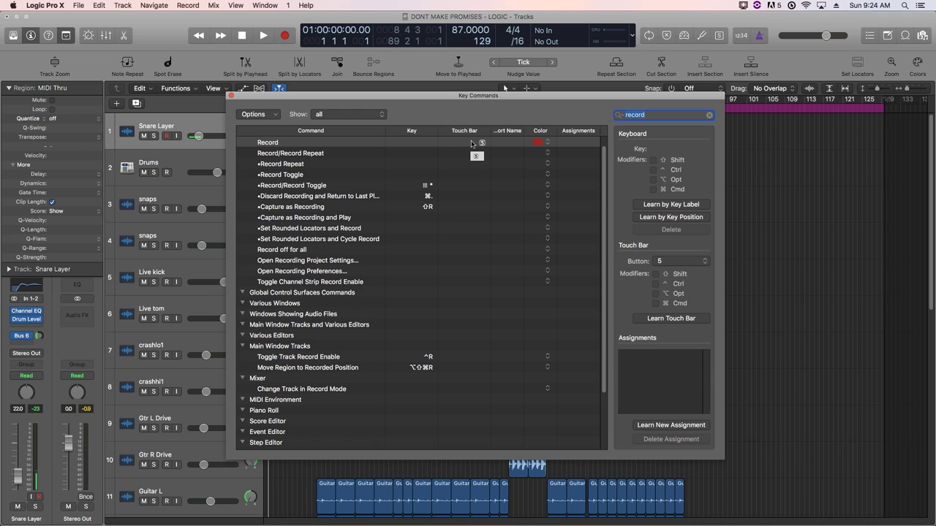
pyautogui.click(415, 143)
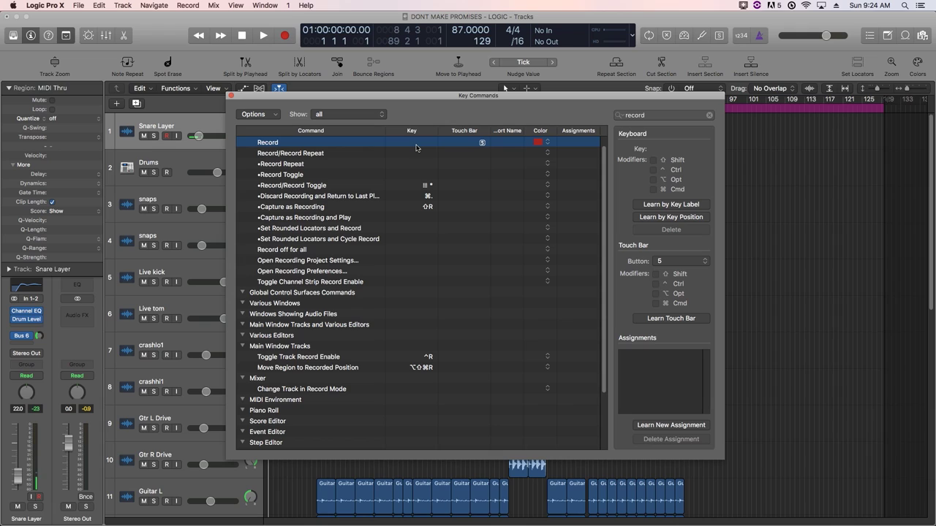
pyautogui.click(653, 219)
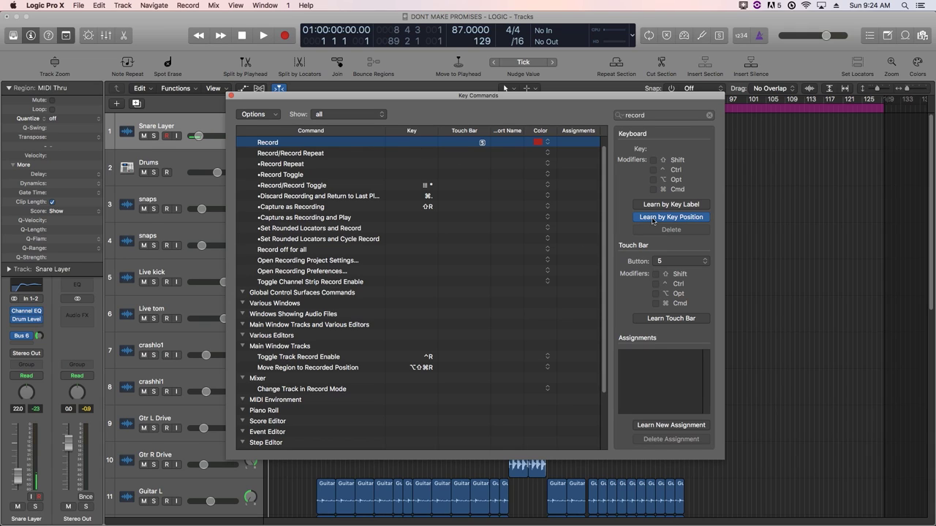
pyautogui.press('super+KP_Enter')
pyautogui.hotkey('ctrl', 'alt', 'shift', 'r')
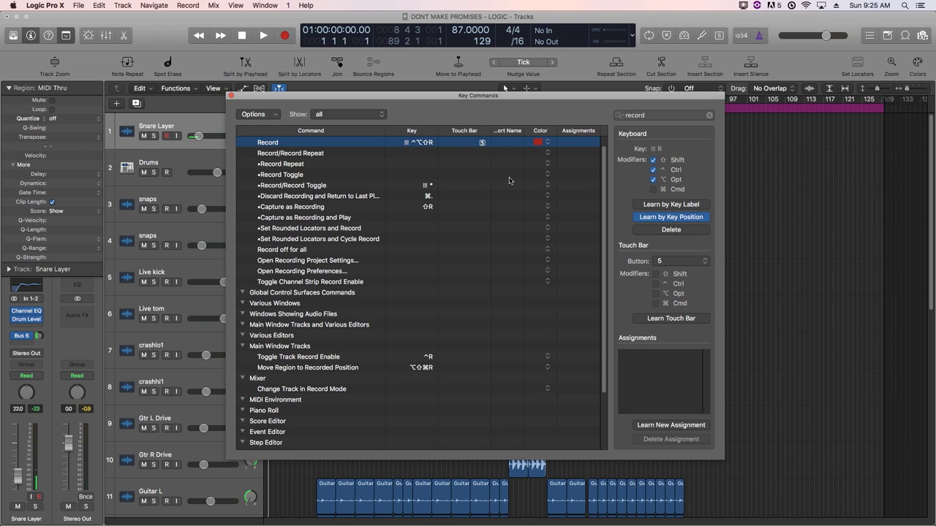
pyautogui.press('super')
pyautogui.click(663, 219)
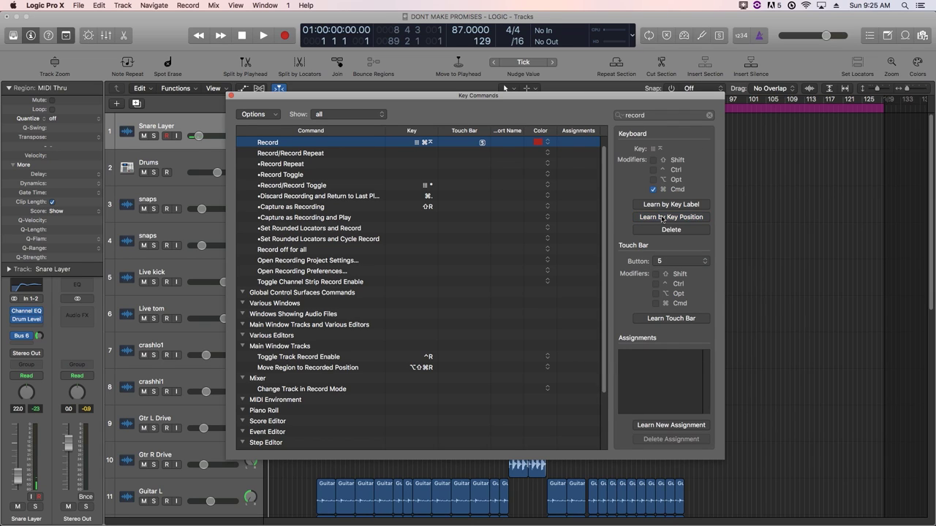
# Close Key Commands and test horizontal zoom, from the whole song to the first ten bars.
pyautogui.click(230, 97)
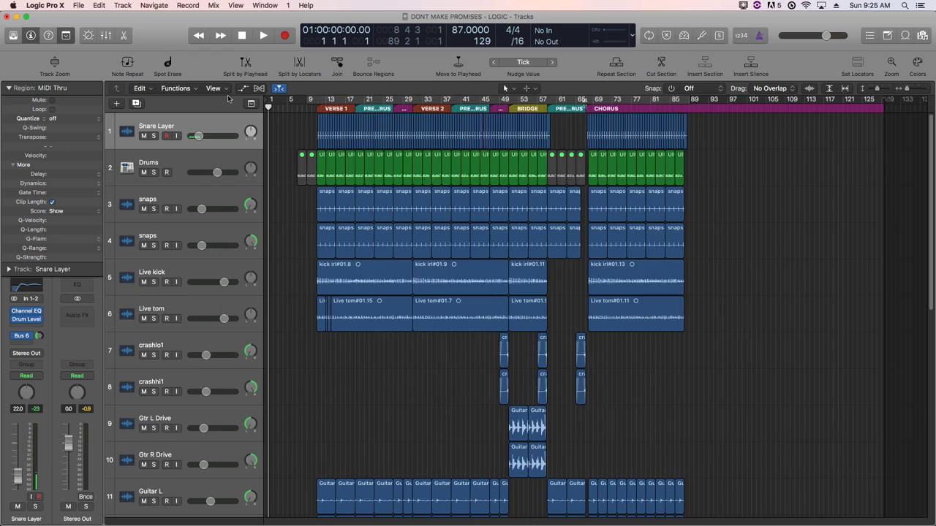
pyautogui.press('z')
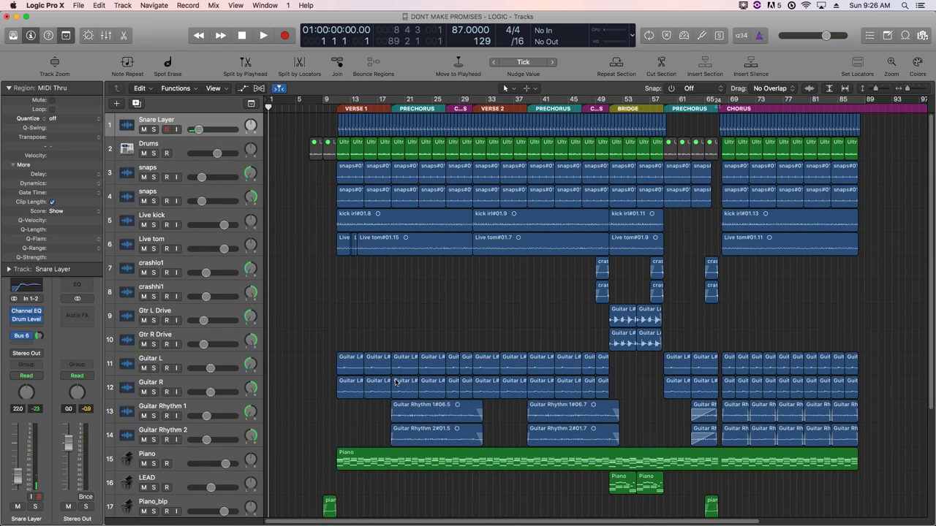
pyautogui.press('z')
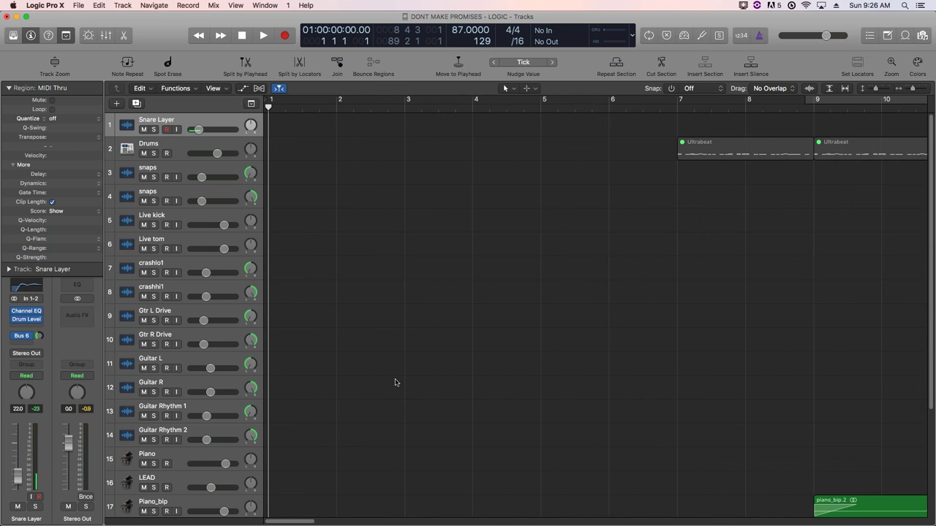
pyautogui.press('z')
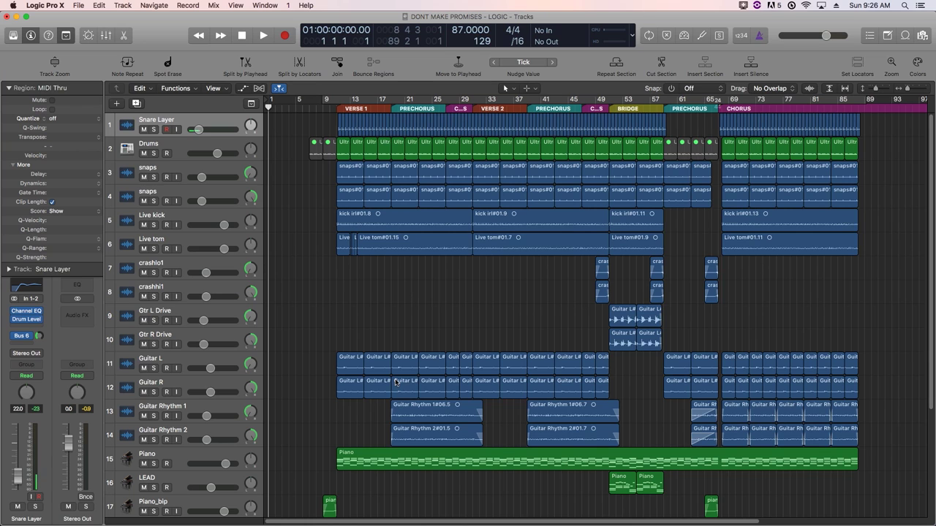
# Test vertical zoom on the track lanes, then start recording on Snare Layer.
pyautogui.press('super+Down')
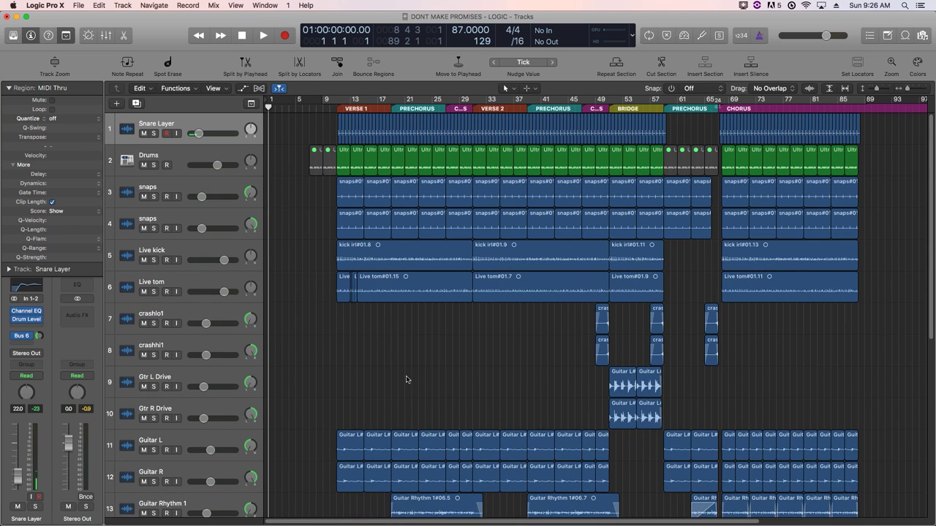
pyautogui.press('super+Down')
pyautogui.press('super+Up')
pyautogui.press('super+Up')
pyautogui.click(407, 377)
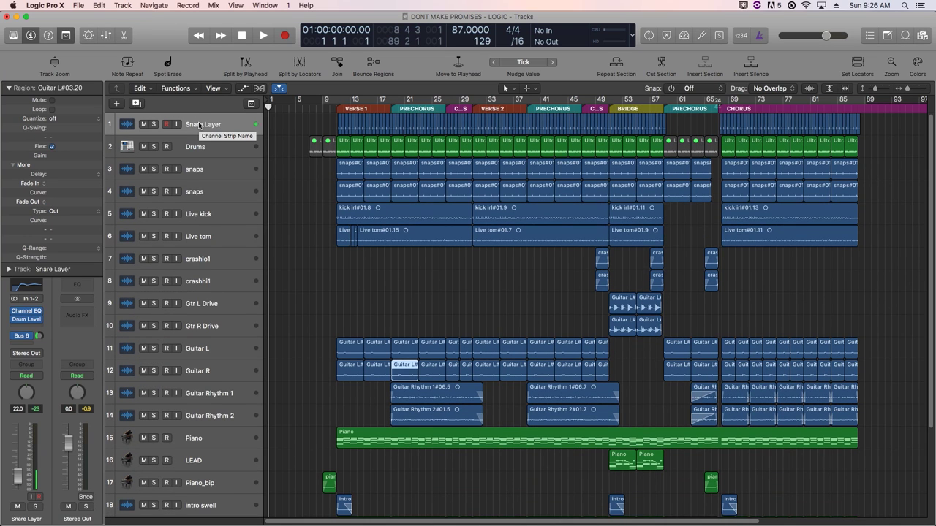
pyautogui.press('r')
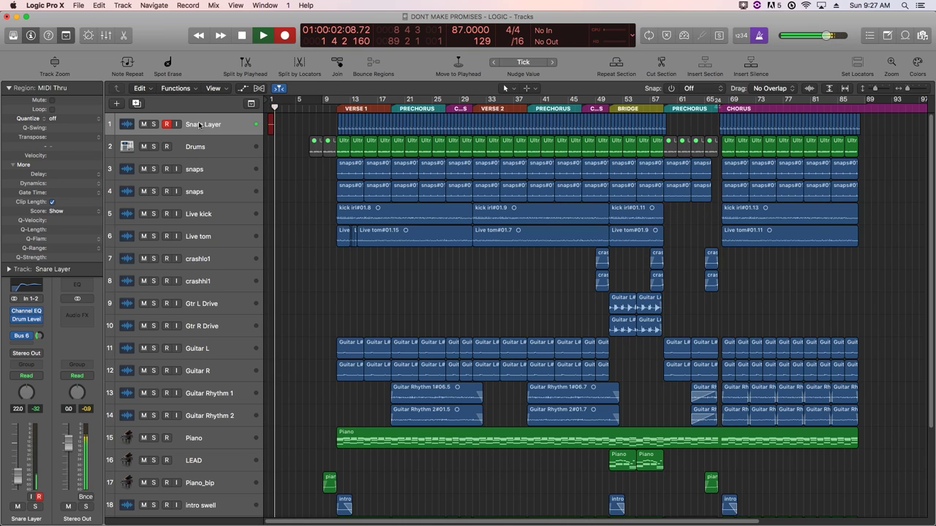
# Stop the Snare Layer test recording and deselect all regions.
pyautogui.press('space')
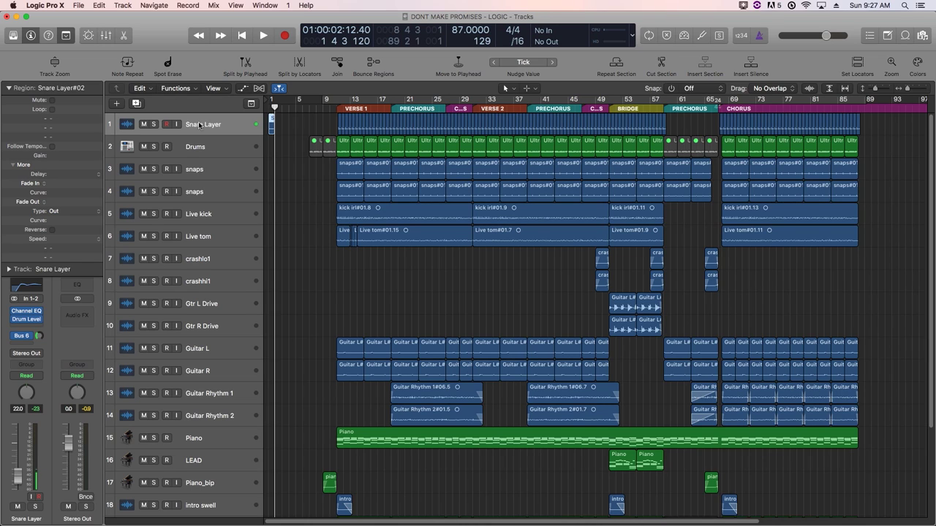
pyautogui.click(360, 310)
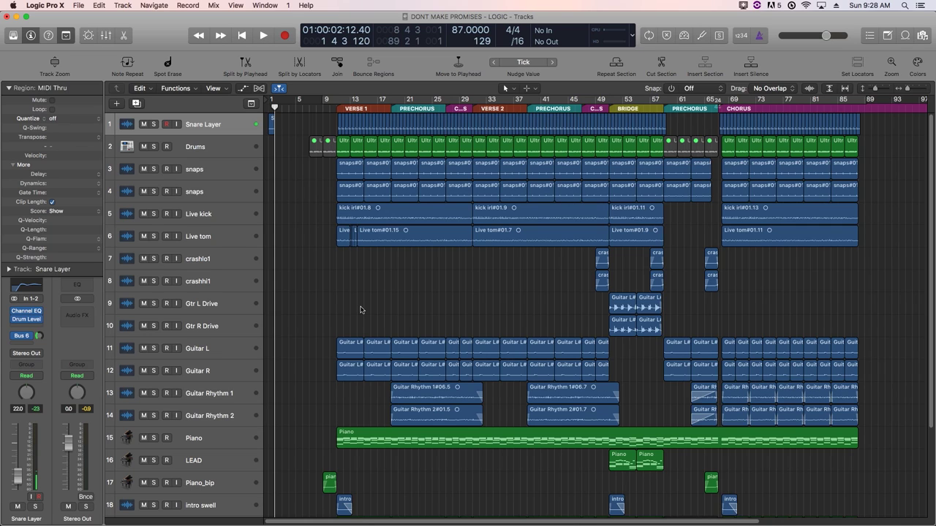
# Reopen Key Commands and choose Options > Initialize all Key Commands to restore defaults.
pyautogui.click(64, 5)
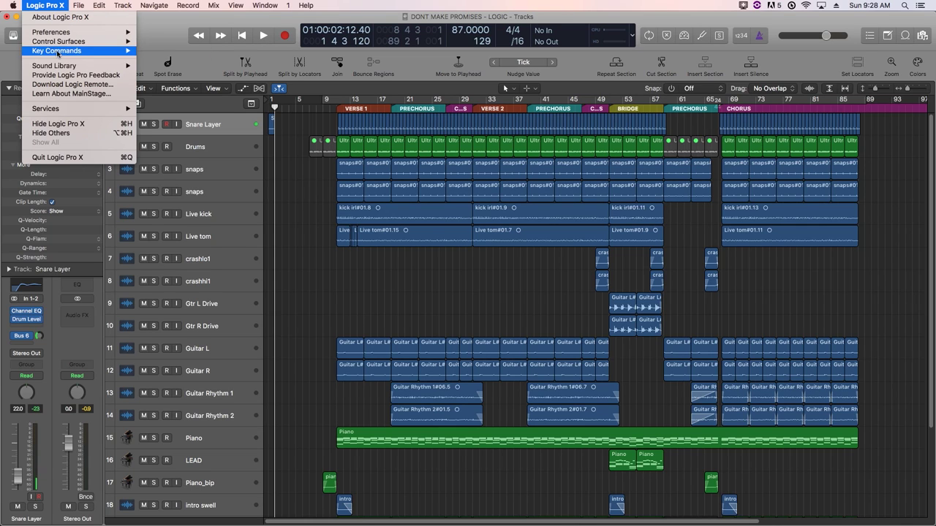
pyautogui.moveTo(91, 52)
pyautogui.click(167, 61)
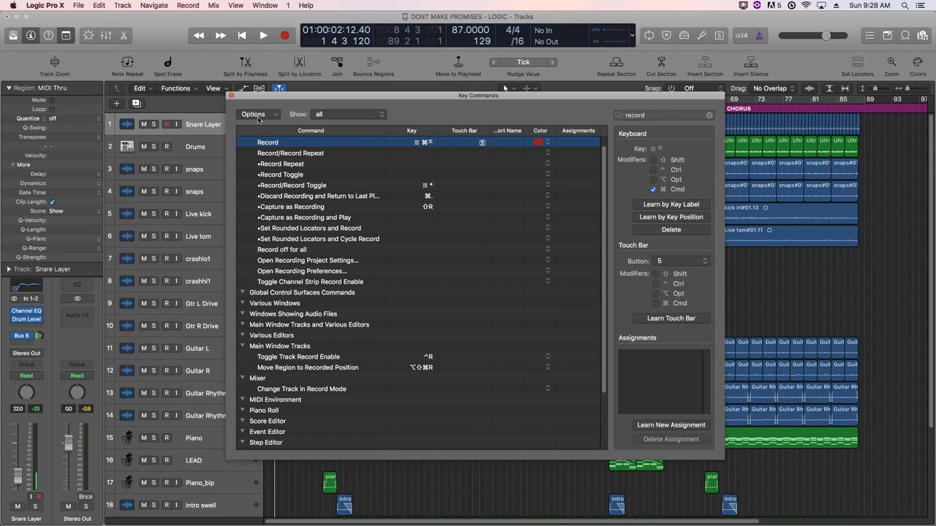
pyautogui.click(256, 114)
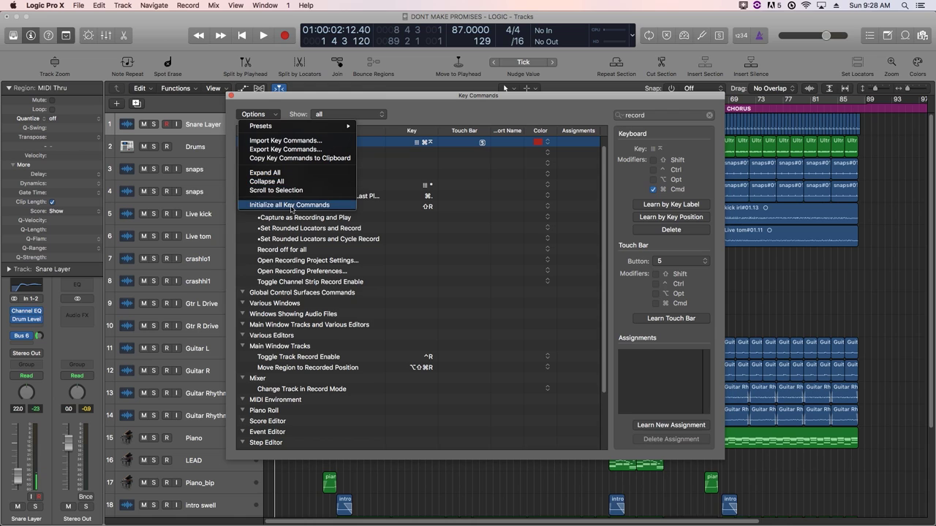
pyautogui.click(291, 205)
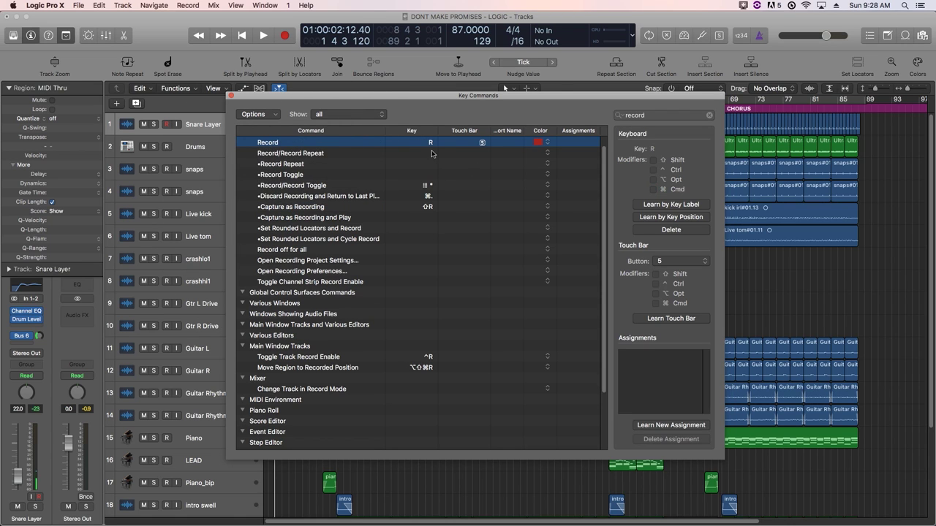